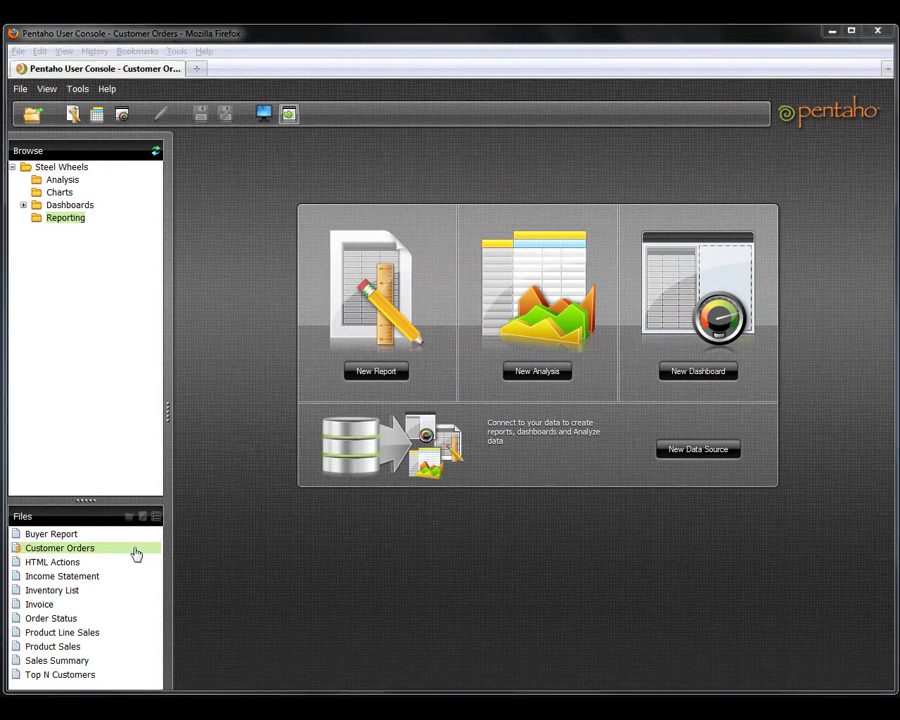
View the Customer Orders report, then open the Data Source Wizard for a new data source.
double_click(136, 552)
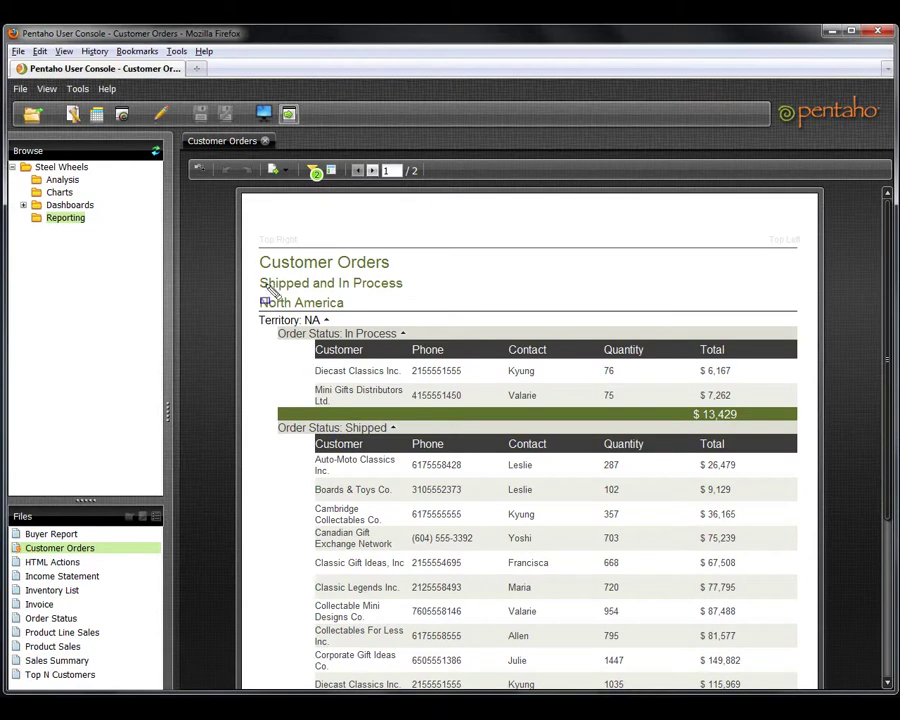
mouse_move(248, 248)
left_mouse_down()
mouse_move(266, 305)
mouse_move(424, 322)
left_mouse_up()
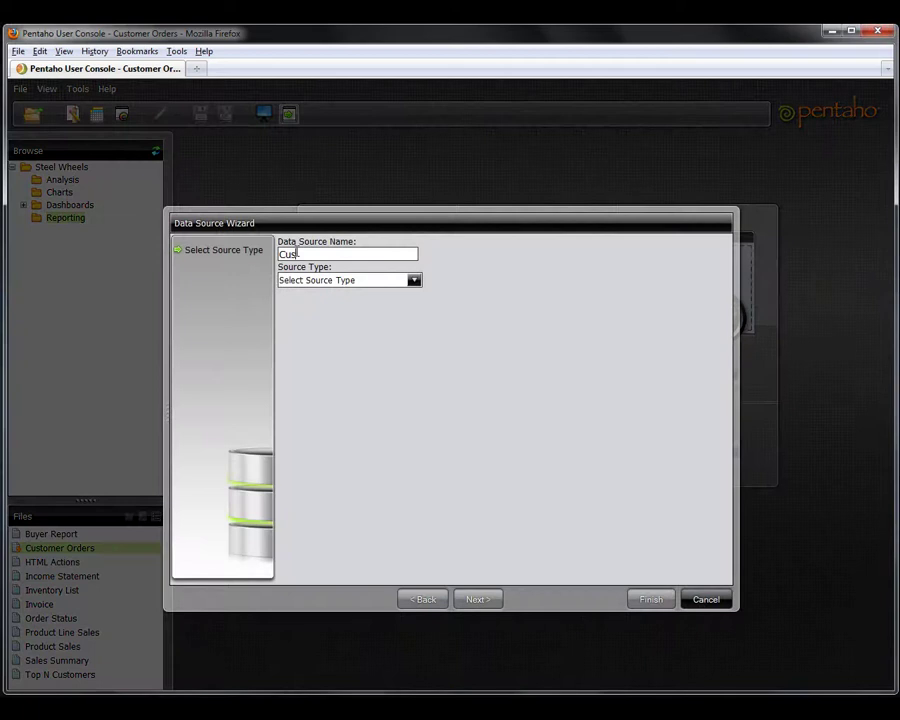
Name the source Customer, using Database Table(s) from Customer Orders Data, with customer_w_ter and order_fact selected.
type("er")
left_click(413, 280)
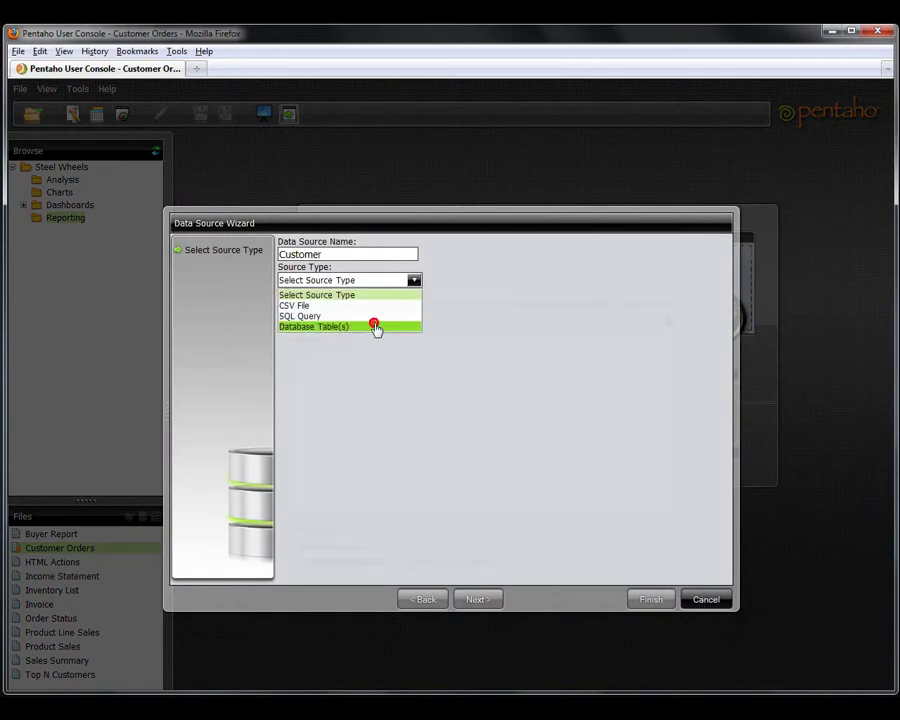
left_click(374, 327)
left_click(325, 349)
left_click(294, 561)
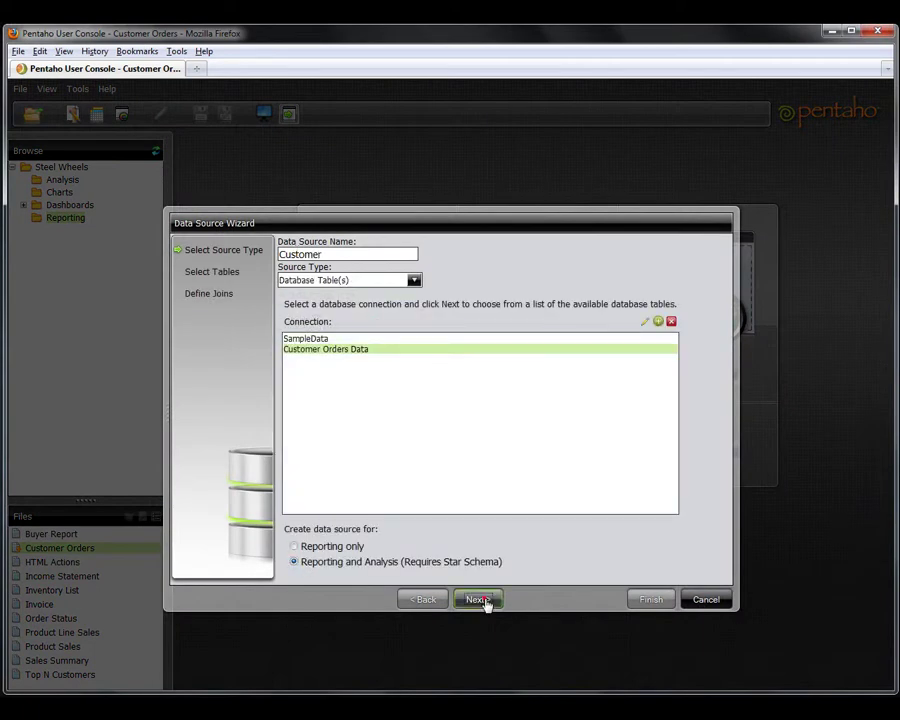
left_click(478, 599)
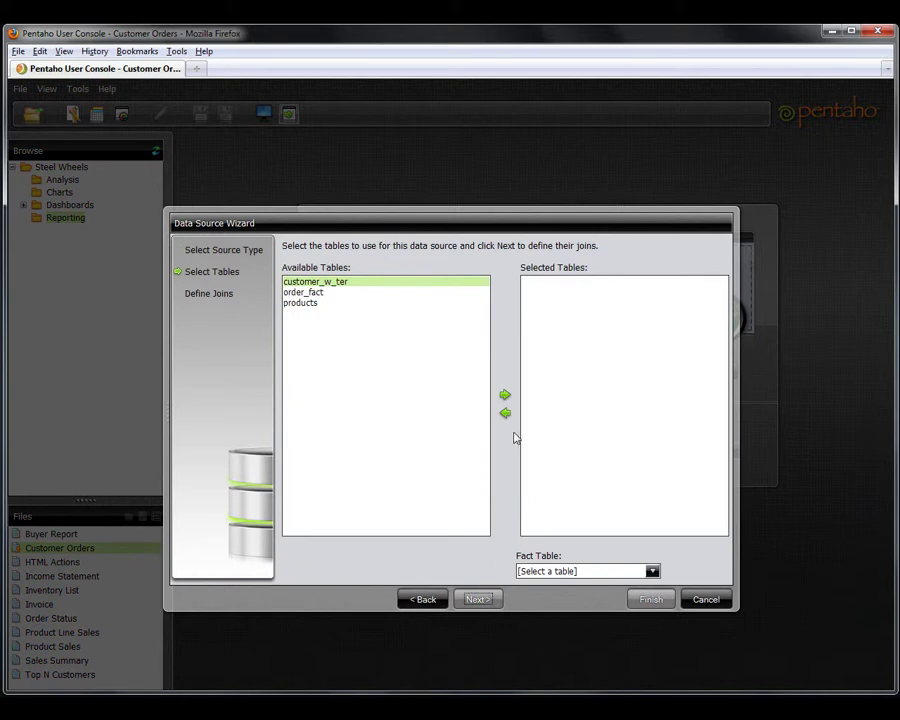
left_click(506, 397)
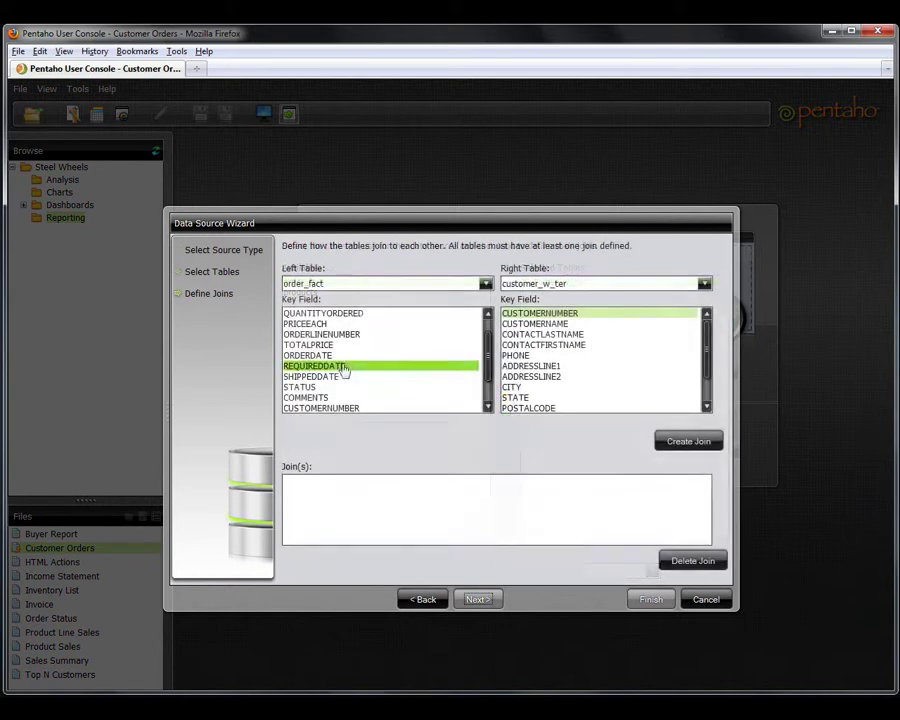
left_click_drag(340, 371, 344, 406)
Join the tables on CUSTOMERNUMBER and display QUANTITYORDERED as Quantity in #,###;(#,###) format.
left_click(672, 442)
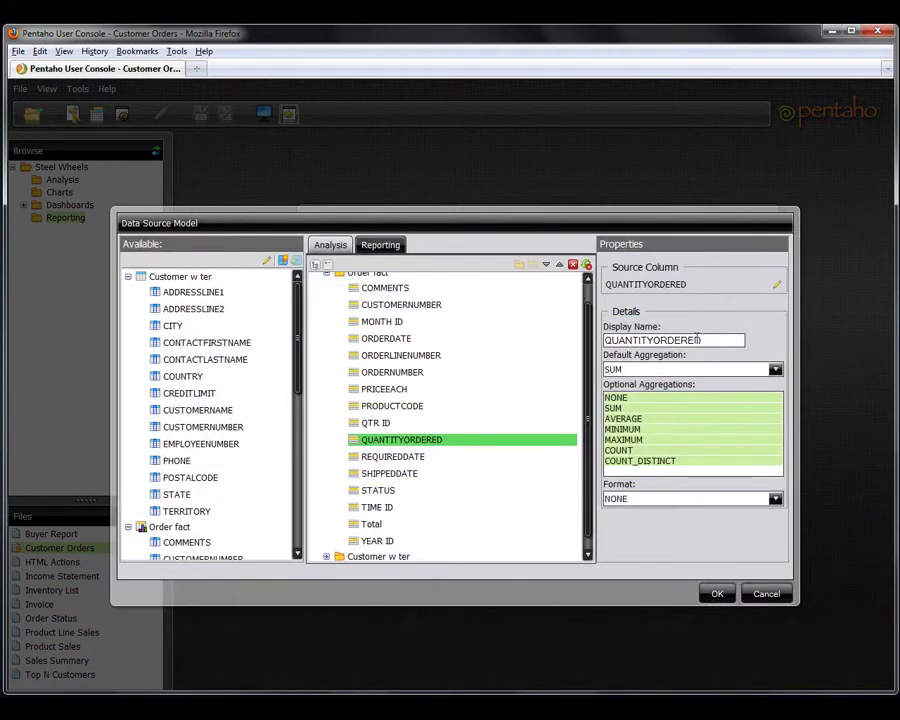
double_click(701, 340)
type("Quan")
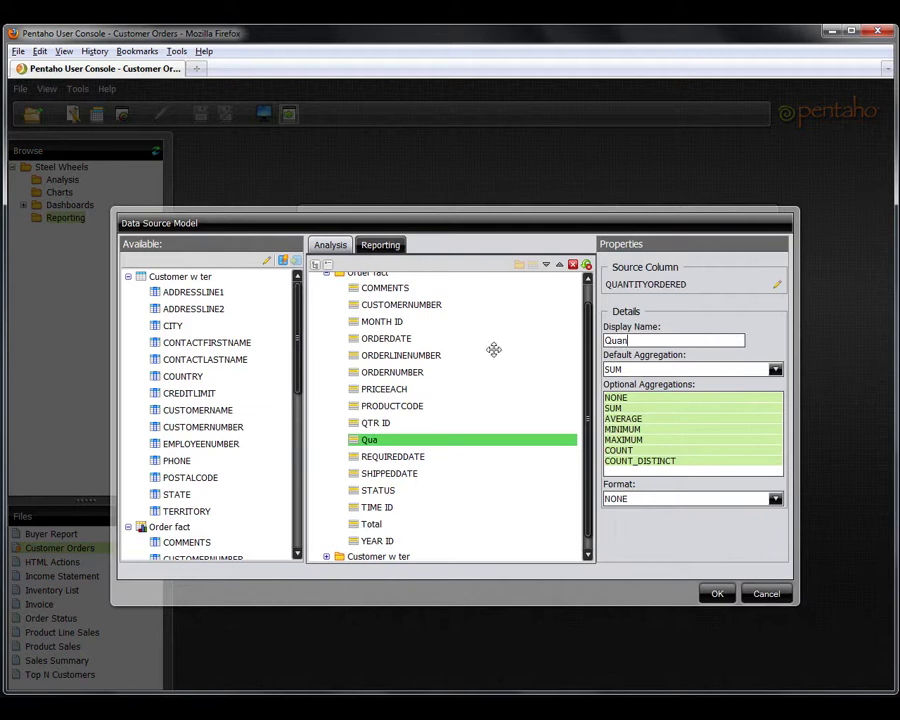
type("tity")
left_click(775, 370)
left_click(775, 498)
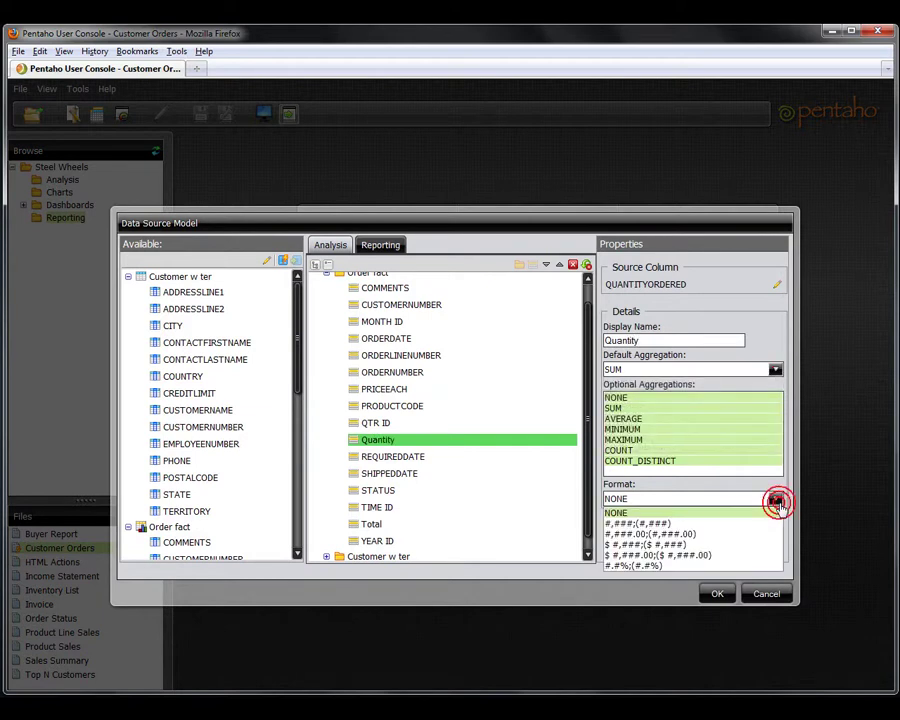
left_click(777, 525)
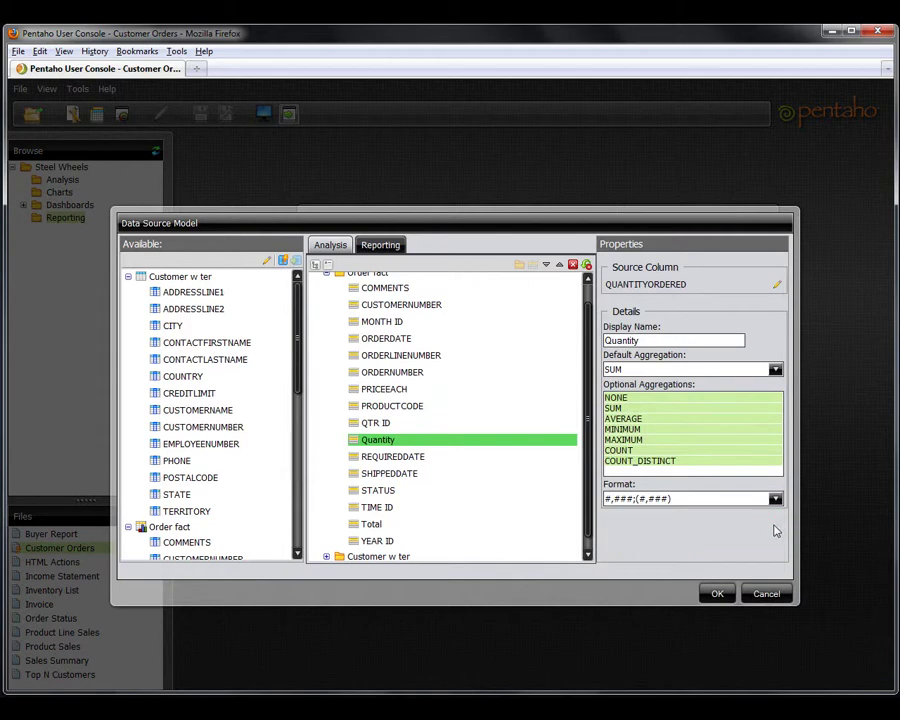
left_click(722, 596)
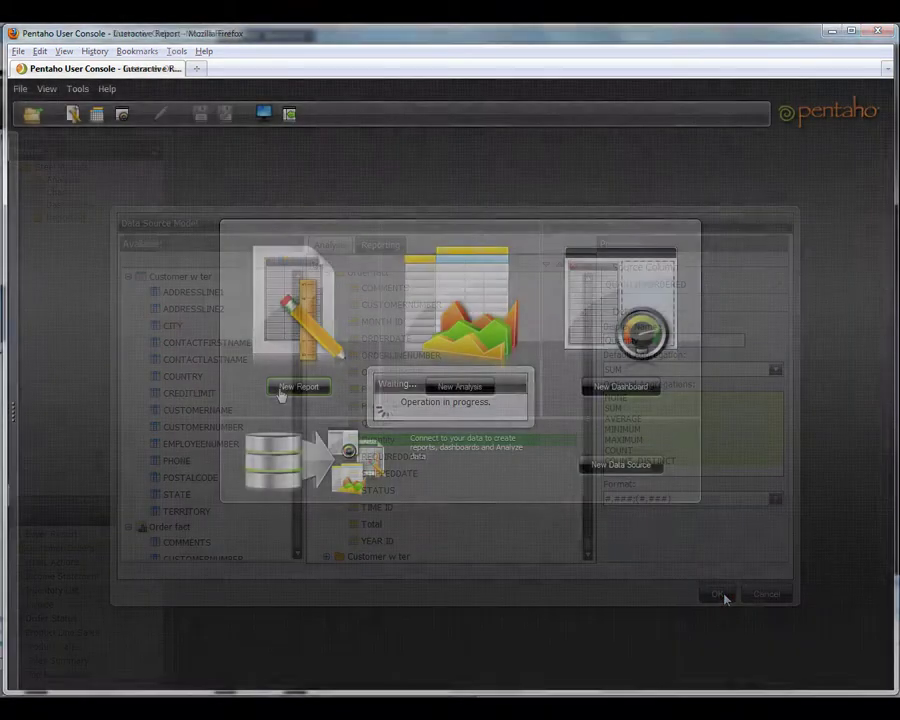
Build a Customer interactive report grouped by Territory and Order Status, listing Customer, Contact, Phone, Quantity, Total.
left_click(280, 390)
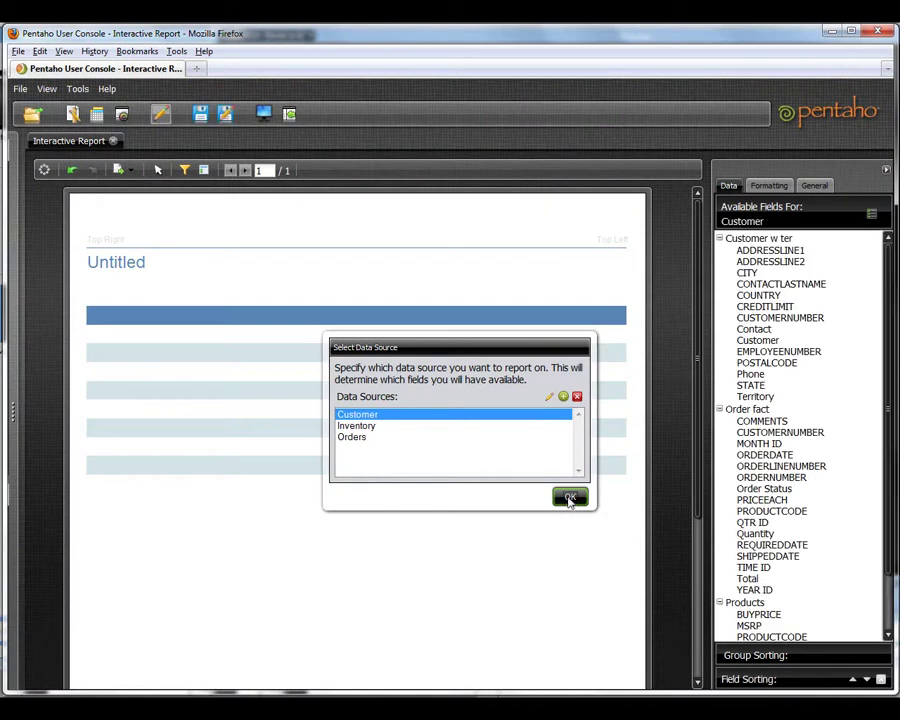
left_click(569, 501)
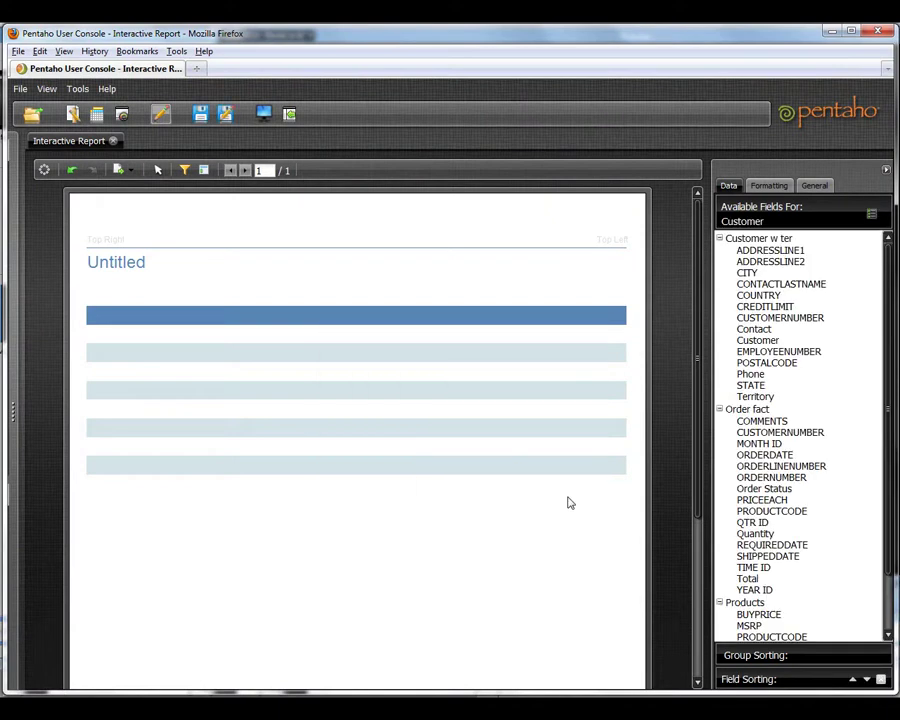
left_click(764, 488)
right_click(776, 398)
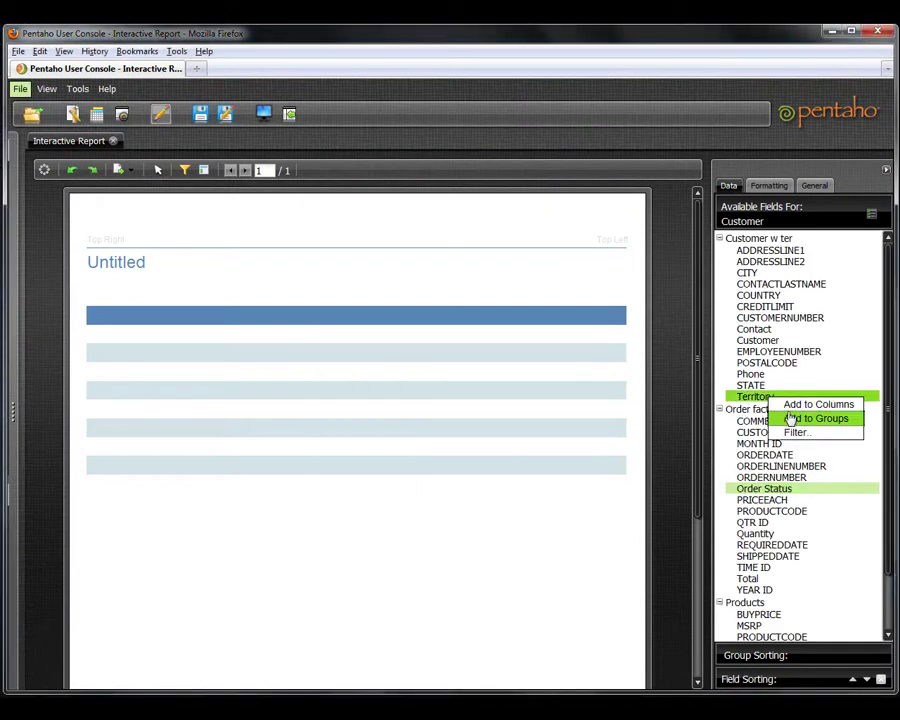
left_click(816, 418)
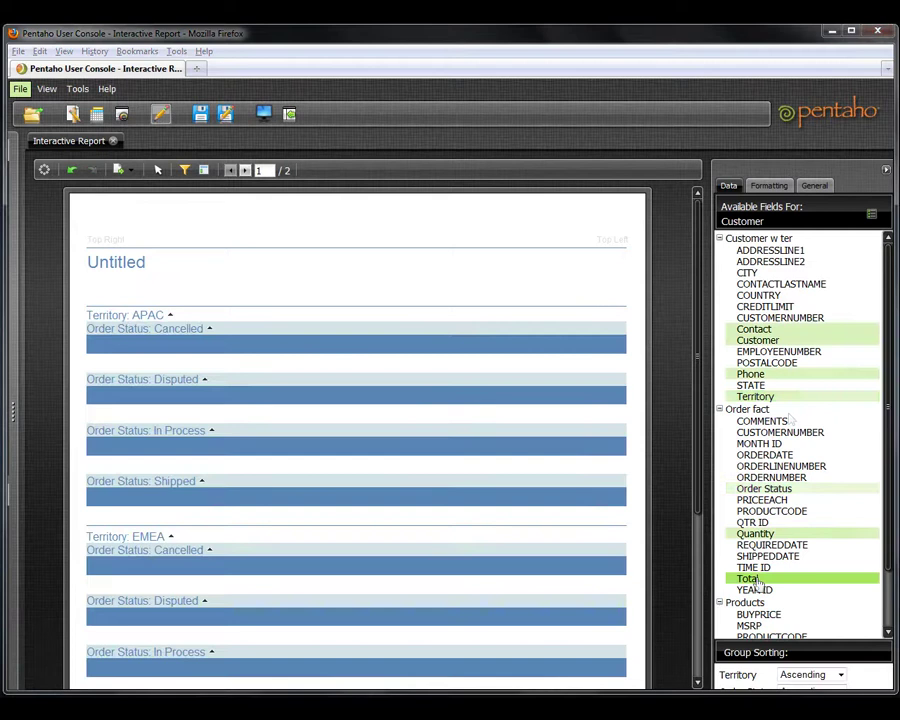
left_click_drag(757, 585, 603, 464)
Title the report 'Customer Orders' and filter Territory to NA.
left_click(120, 264)
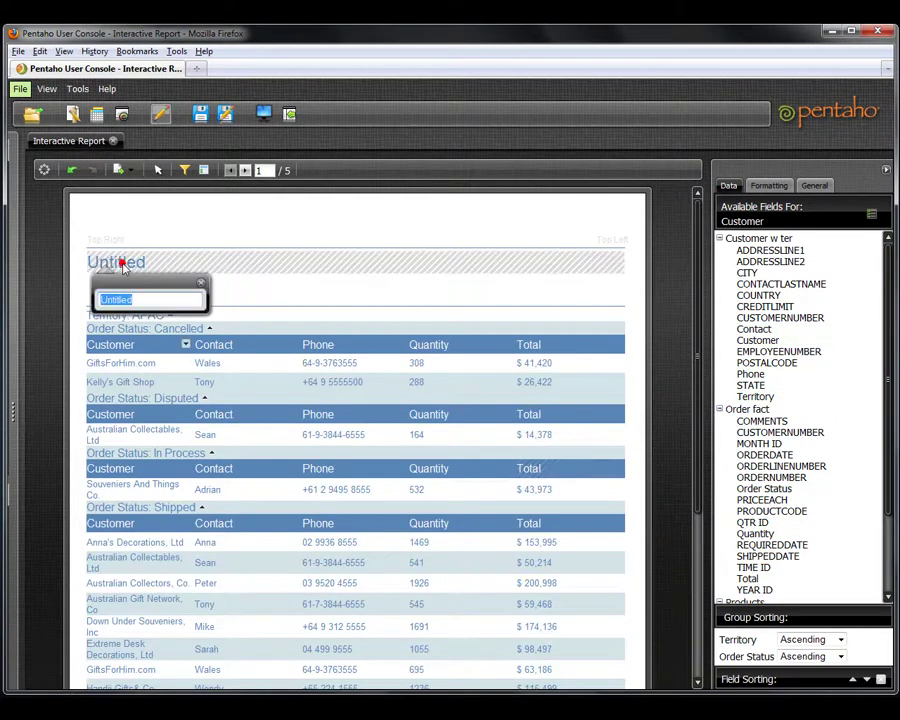
type("Customer Orders")
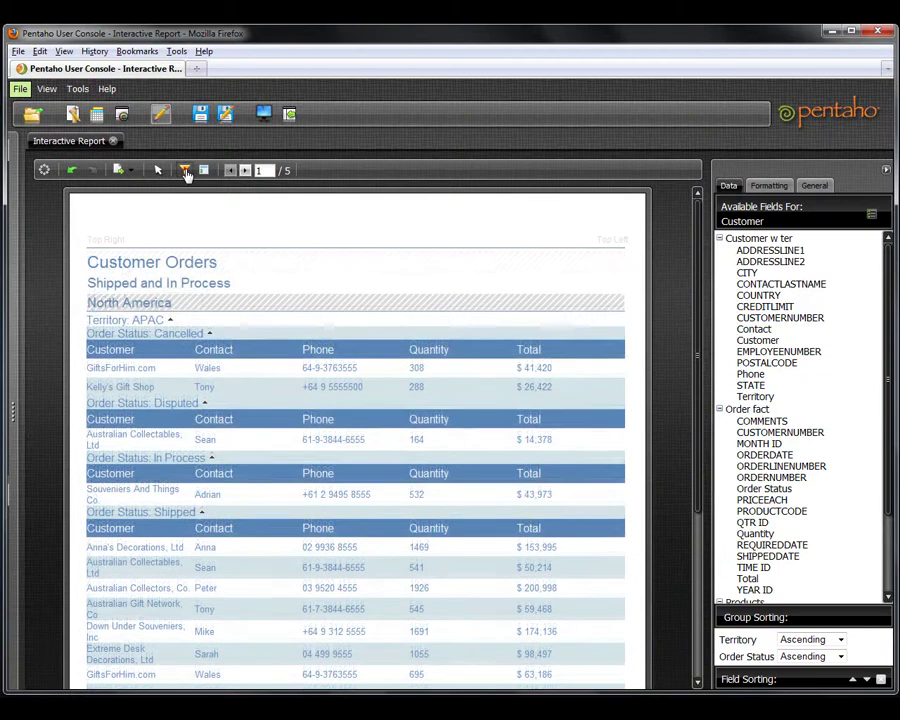
left_click(185, 171)
left_click(750, 399)
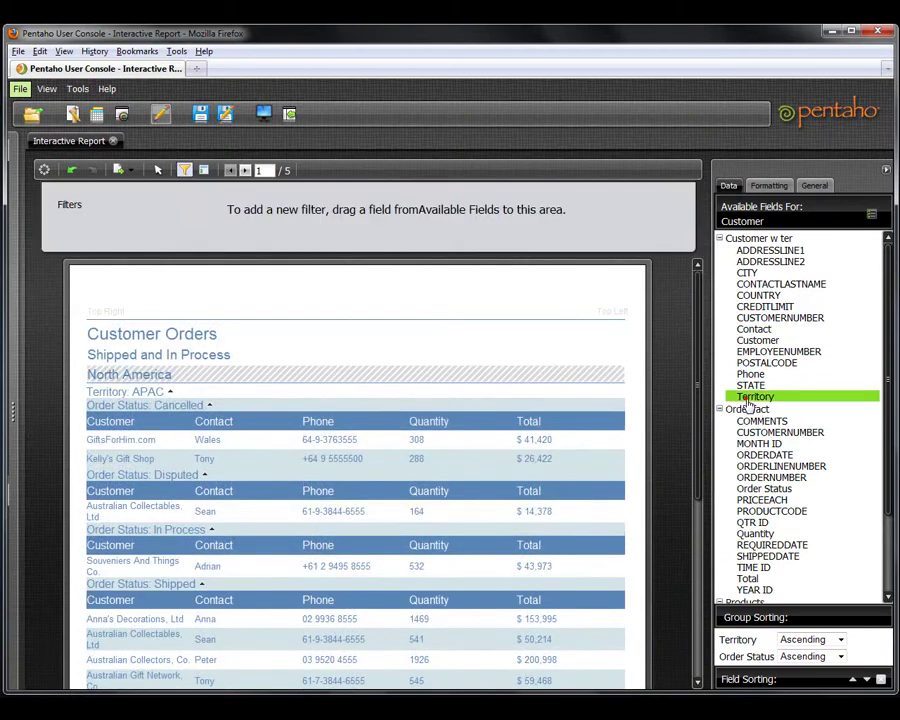
left_click_drag(750, 400, 362, 222)
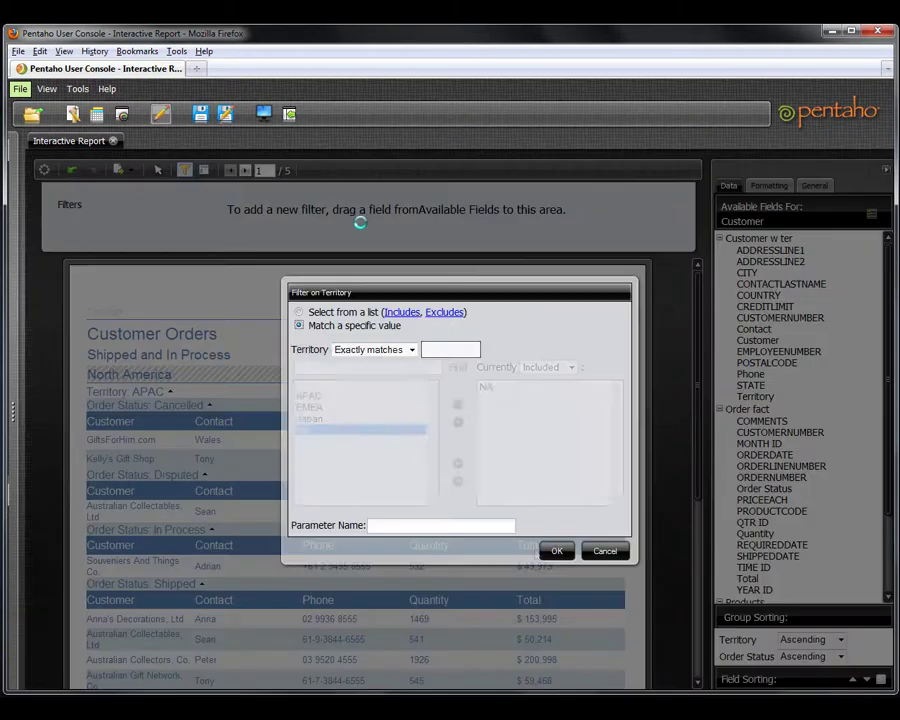
left_click(552, 550)
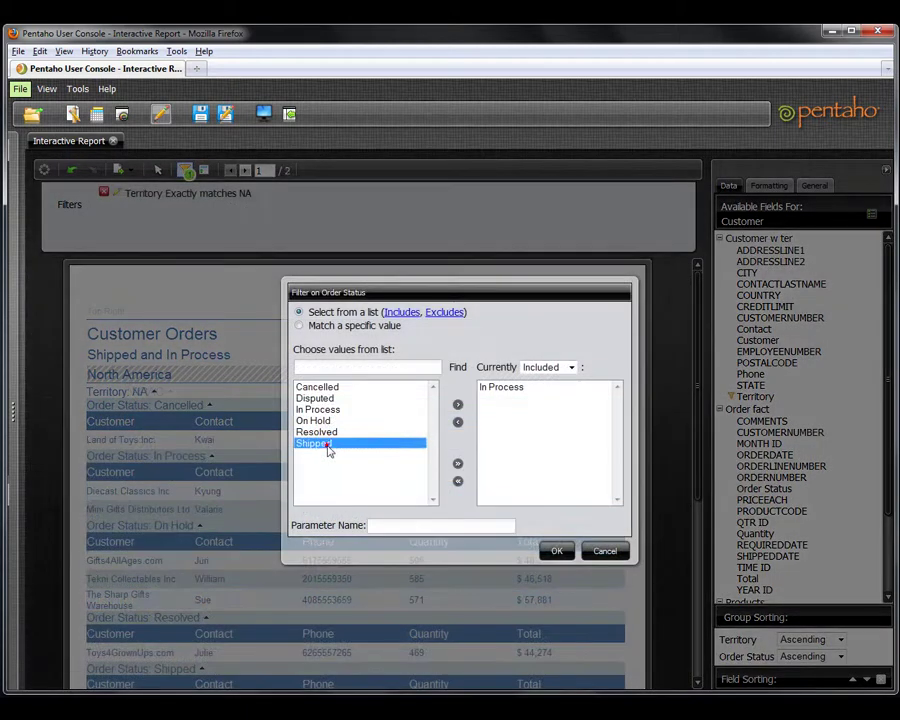
Filter Order Status to In Process and Shipped orders.
double_click(326, 444)
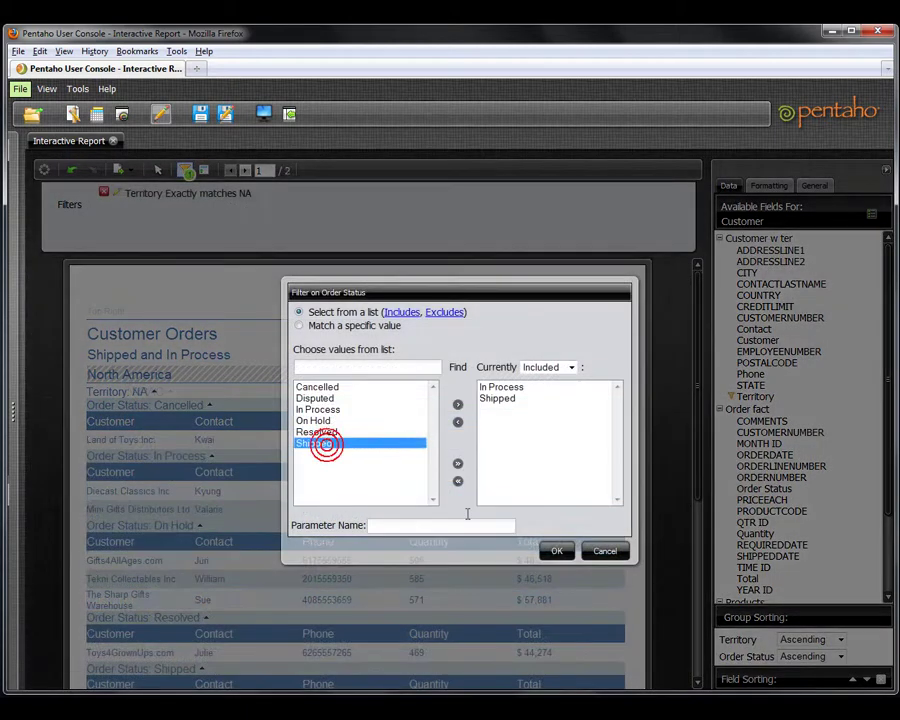
left_click(556, 553)
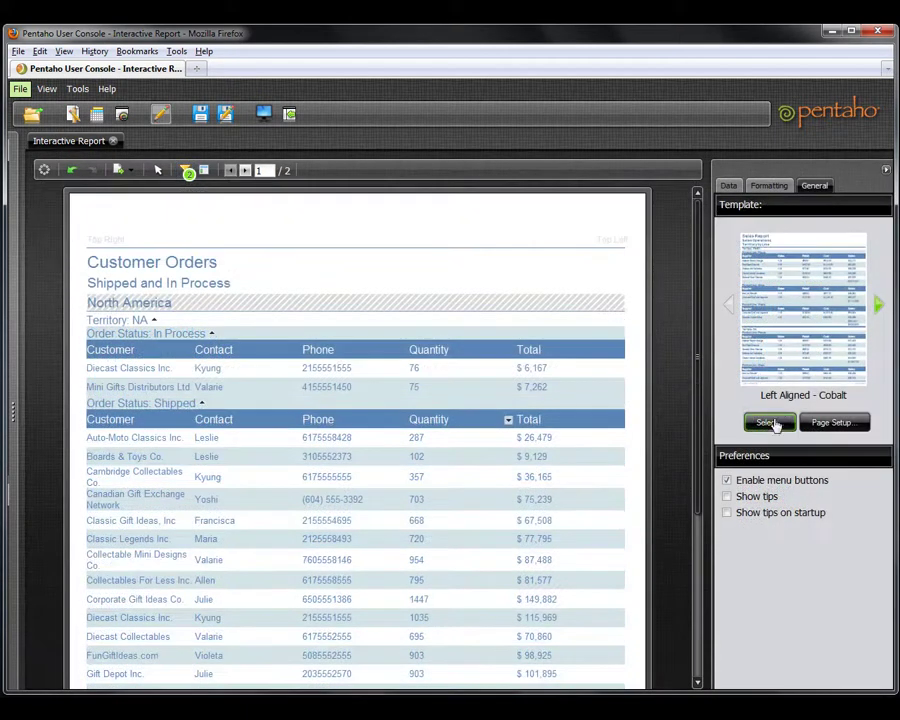
left_click(769, 423)
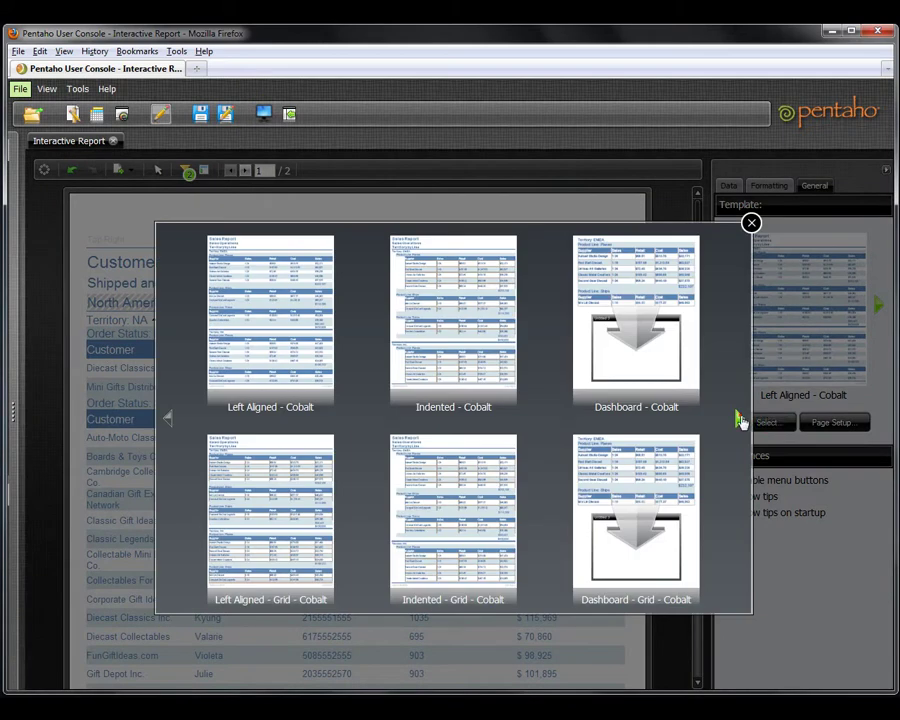
Apply the Indented - Jade template to the interactive report.
left_click(739, 420)
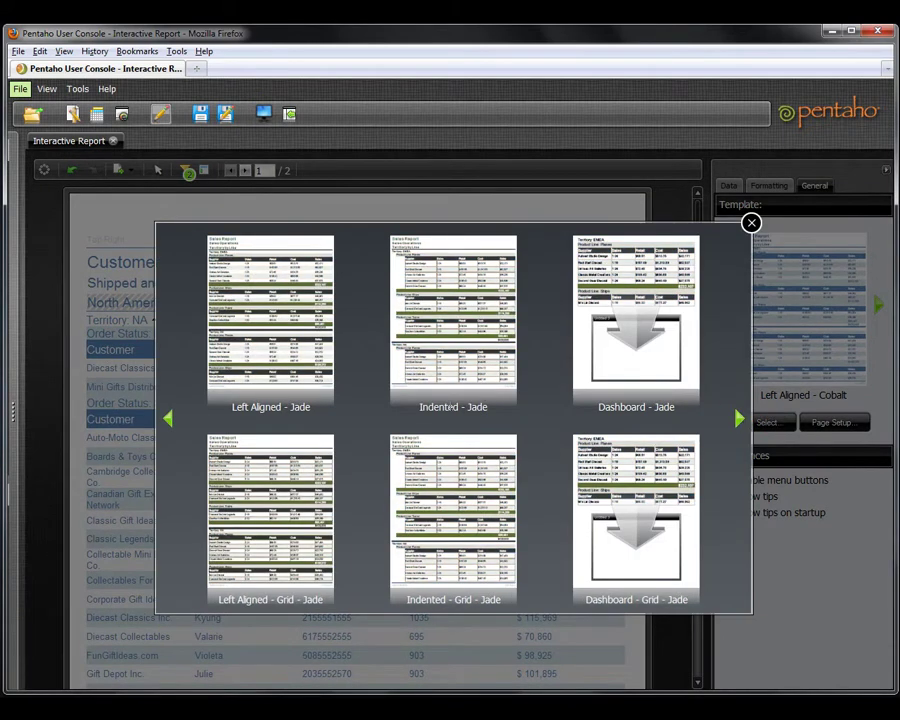
left_click(437, 330)
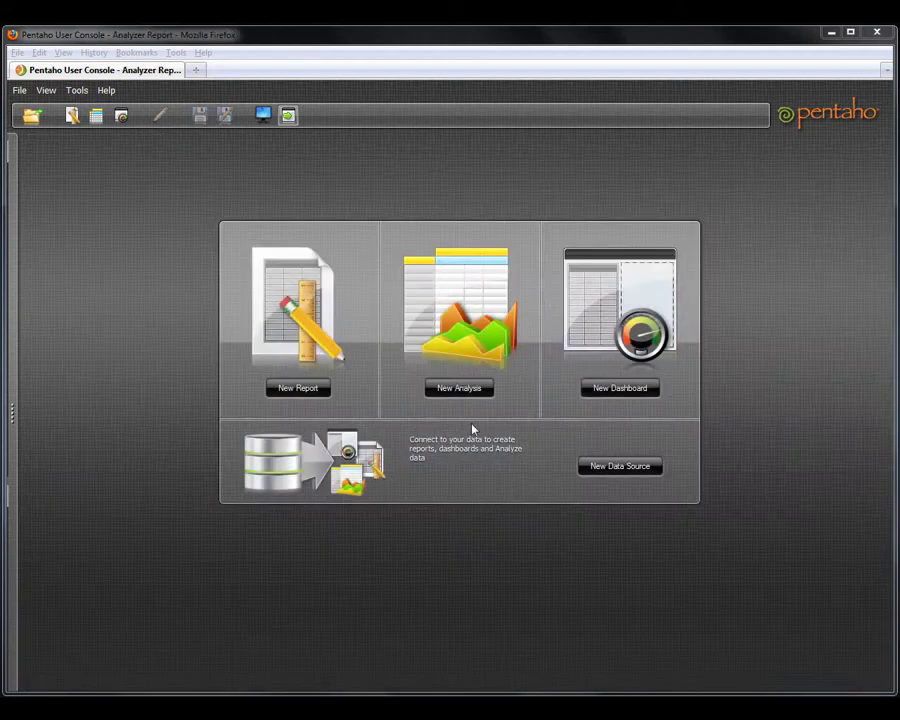
Start a new analysis report on the Customer data source with Total and Quantity measures.
left_click(462, 395)
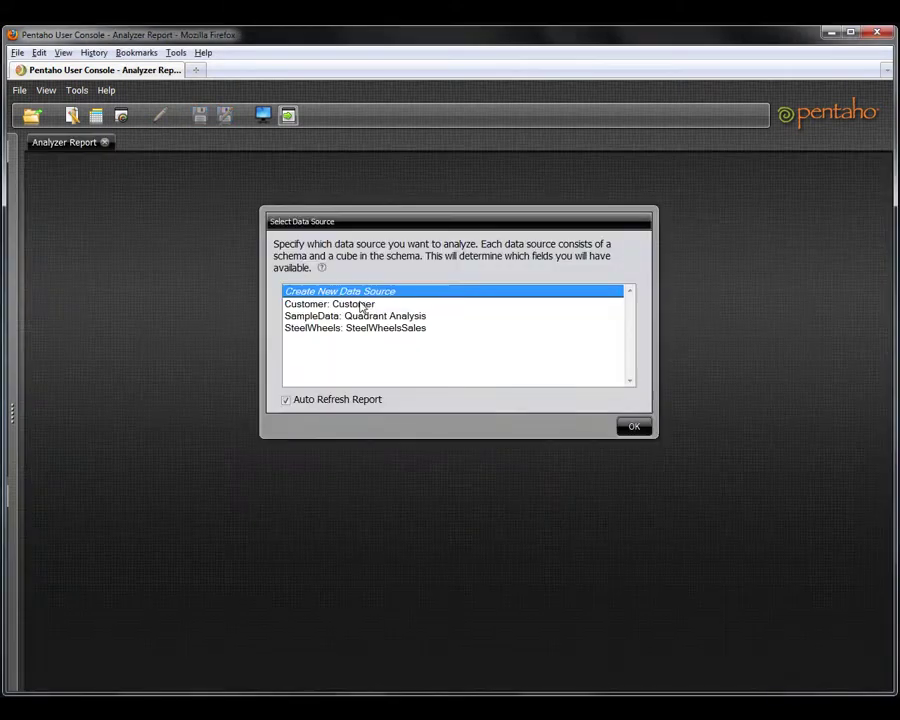
left_click(361, 305)
left_click(636, 432)
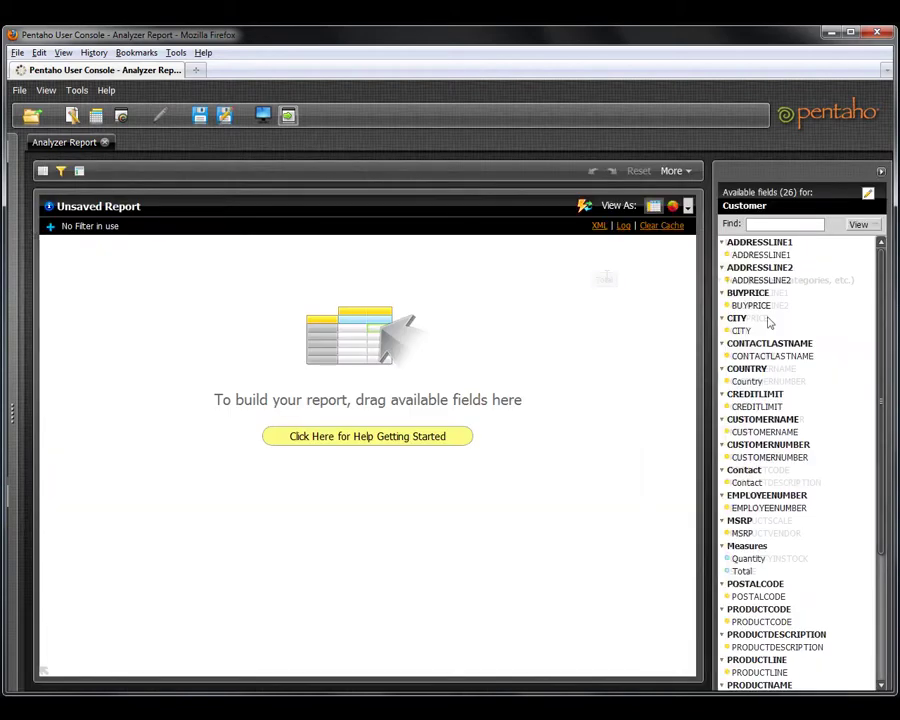
left_click_drag(739, 267, 604, 279)
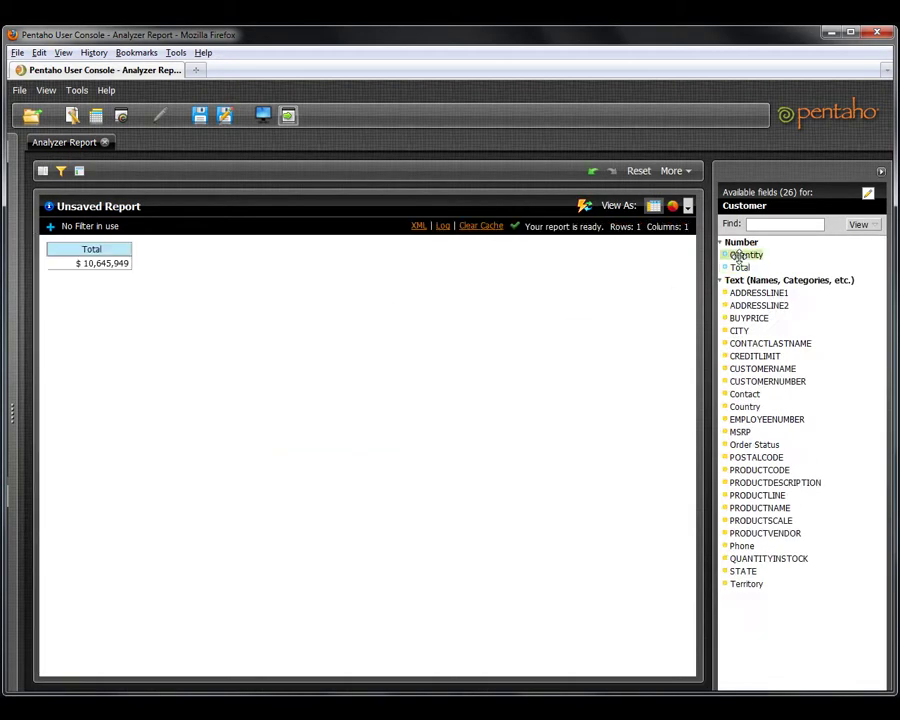
left_click_drag(745, 255, 68, 301)
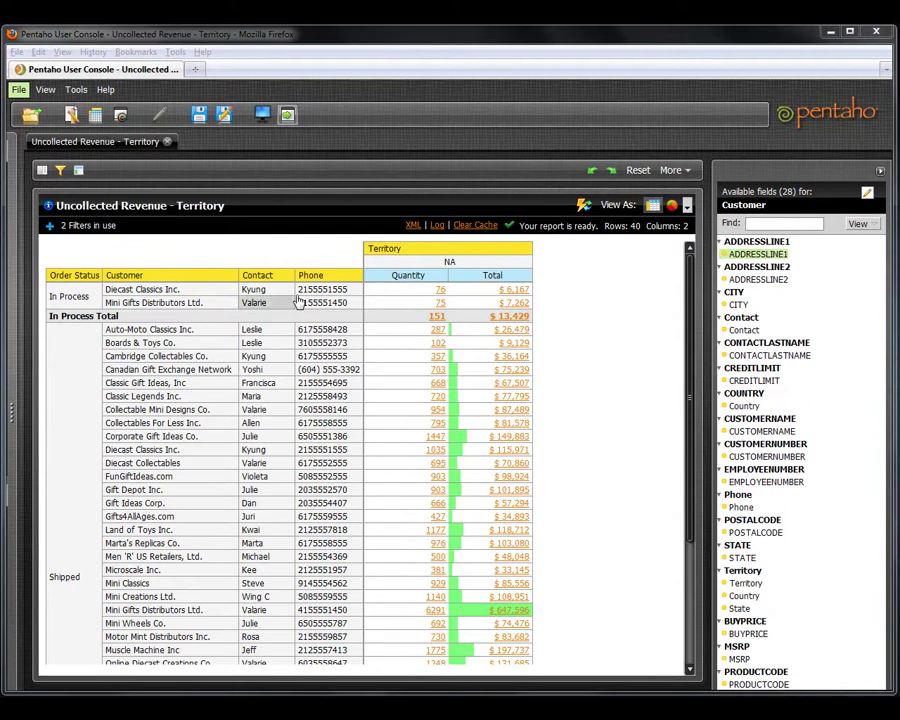
Remove the Phone column and change the Order Status filter to include Cancelled instead of Shipped.
left_click_drag(301, 281, 629, 603)
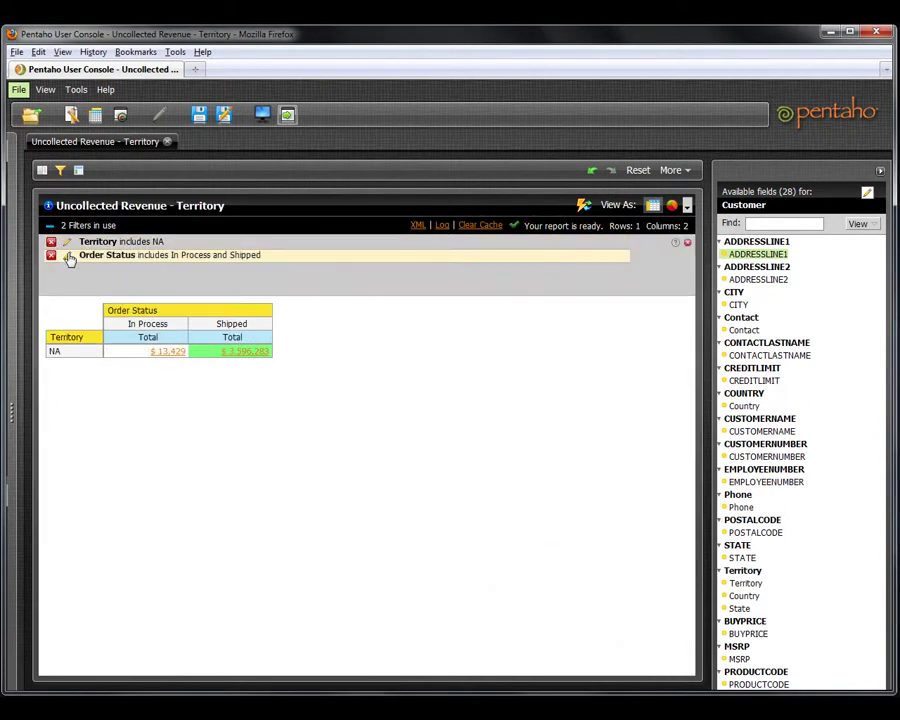
left_click(67, 255)
double_click(498, 389)
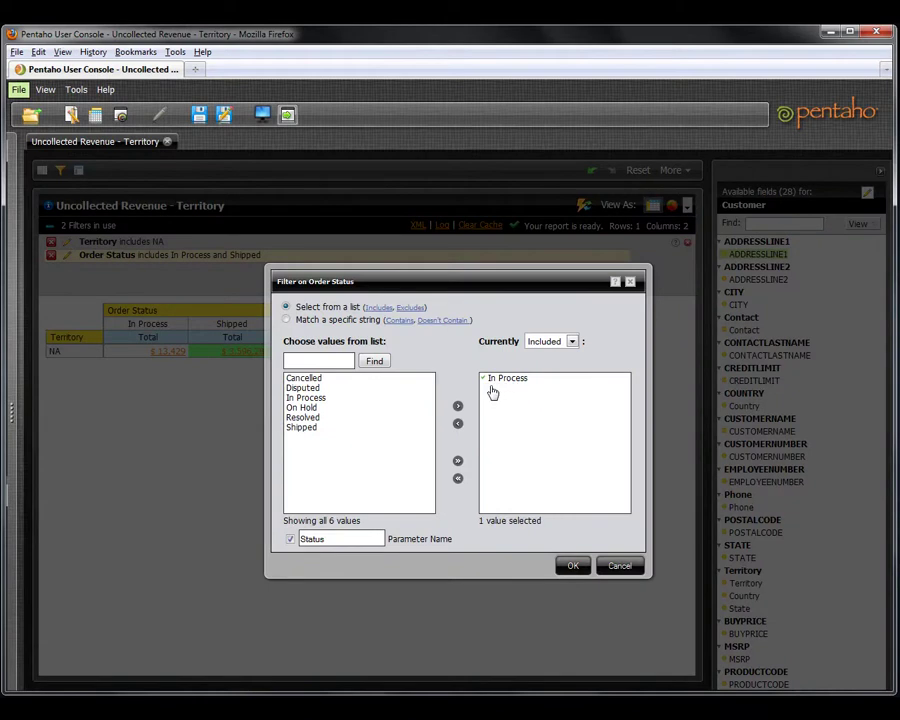
double_click(306, 379)
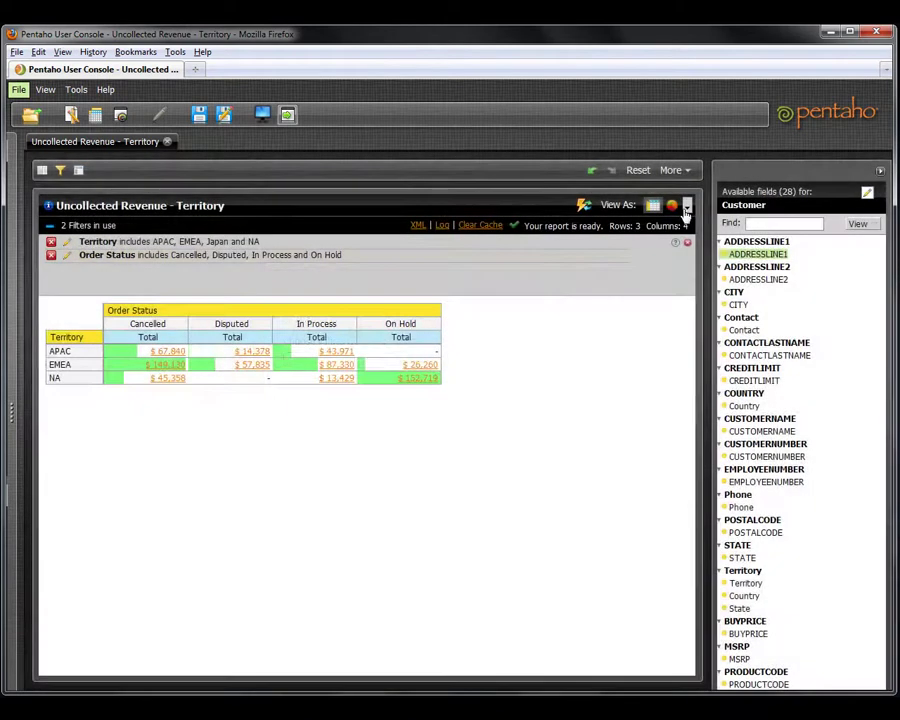
left_click(686, 206)
Show the report as a stacked bar chart, save it in Steel Wheels > Charts, and add Country.
left_click(703, 292)
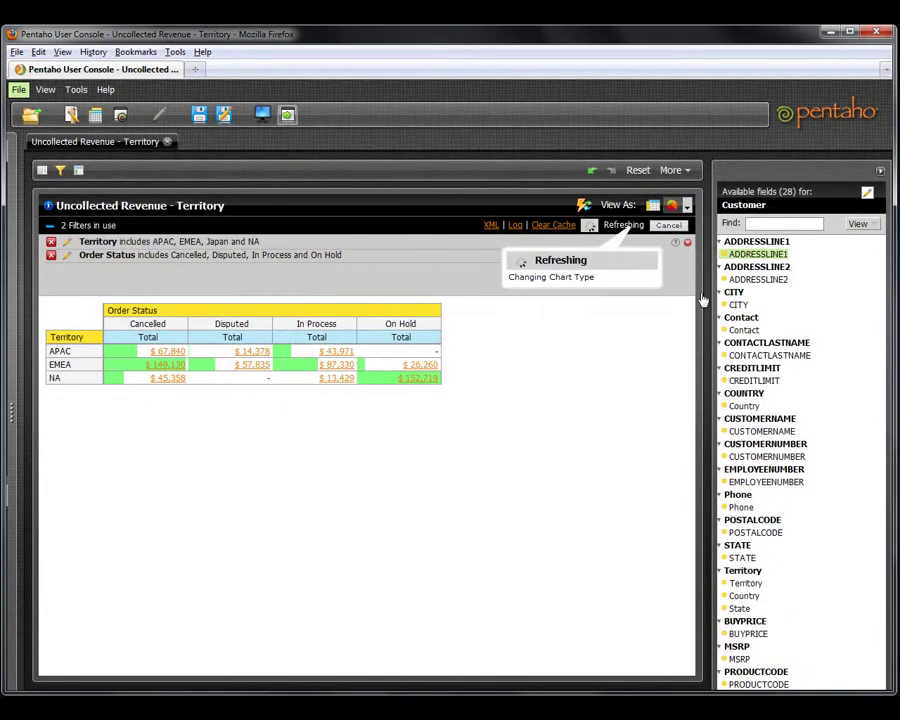
left_click(49, 230)
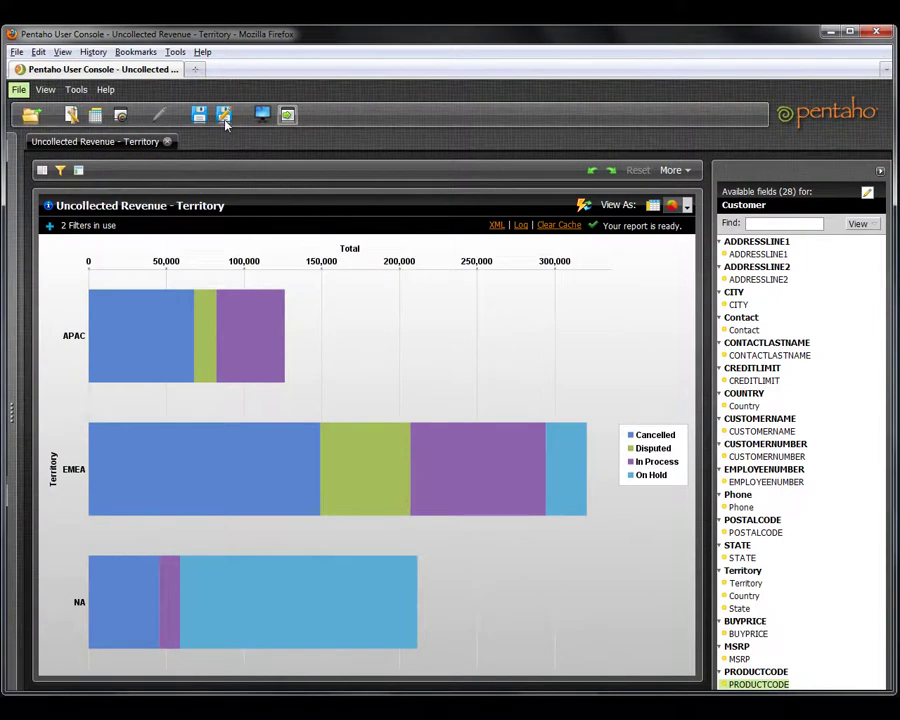
left_click(224, 116)
double_click(295, 364)
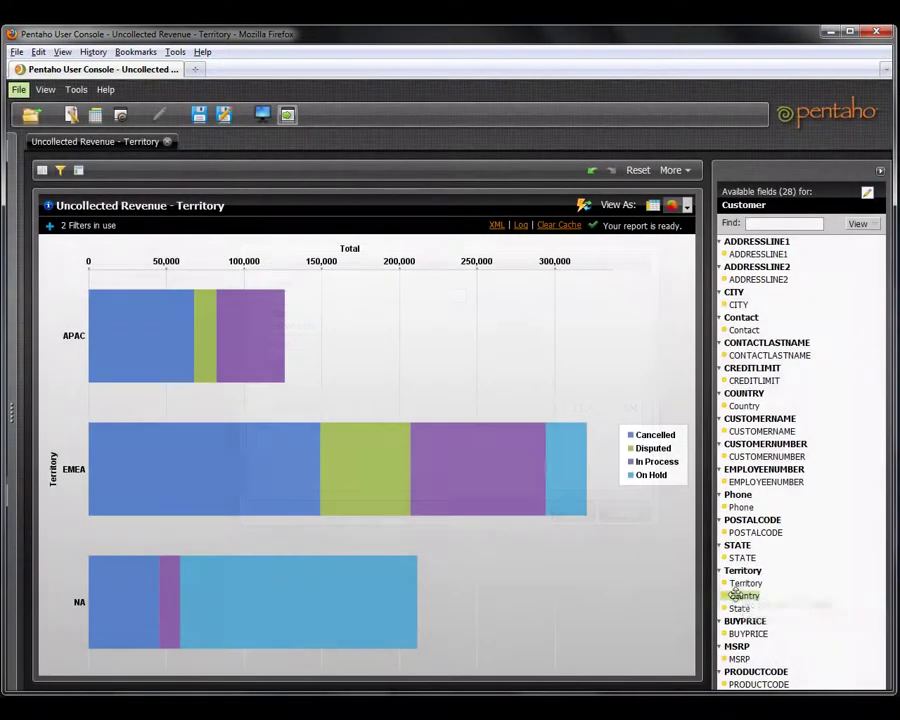
left_click_drag(740, 595, 438, 510)
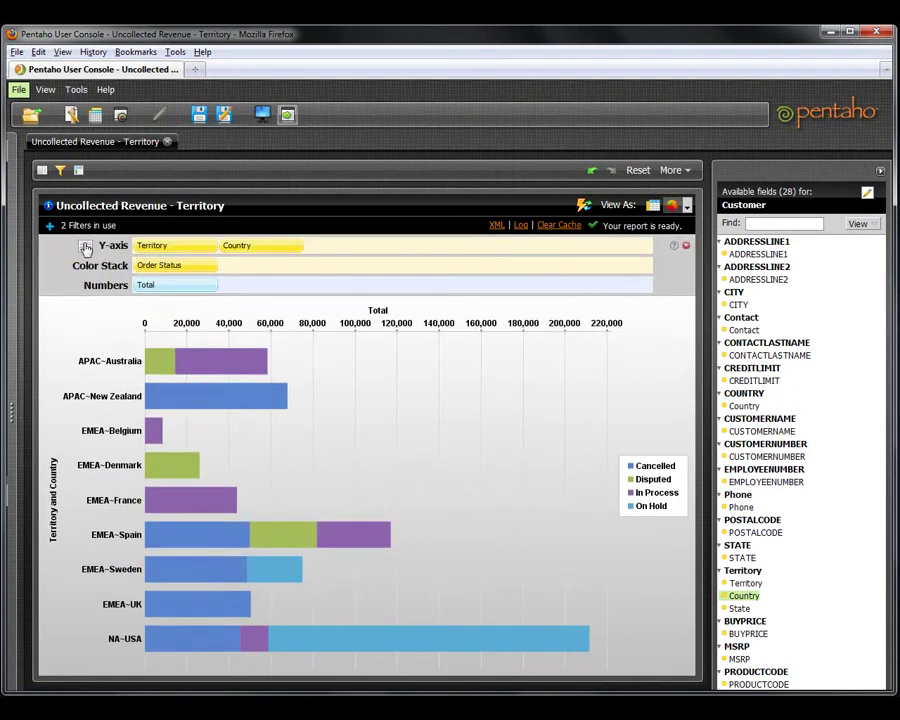
Split the chart into separate APAC, EMEA and NA panels and close the layout panel.
left_click(86, 247)
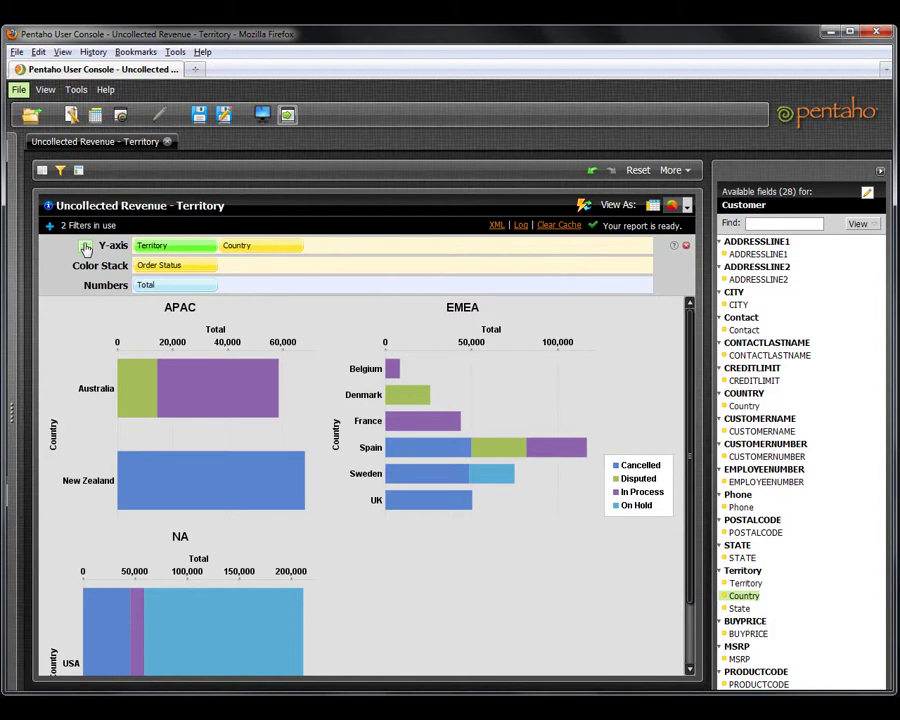
left_click(78, 170)
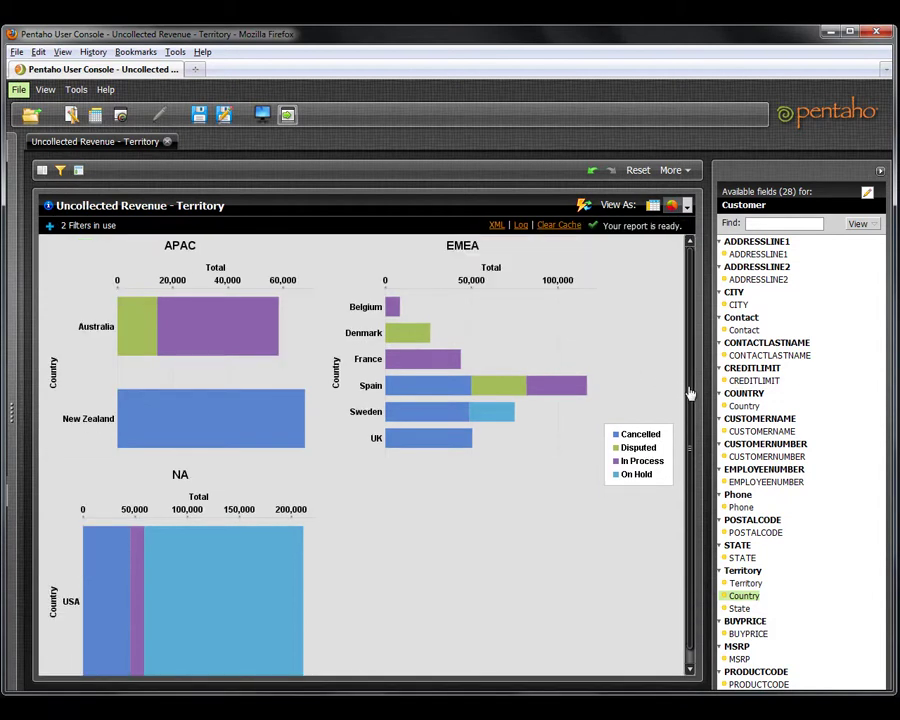
scroll(688, 396, "down", 1)
mouse_move(227, 570)
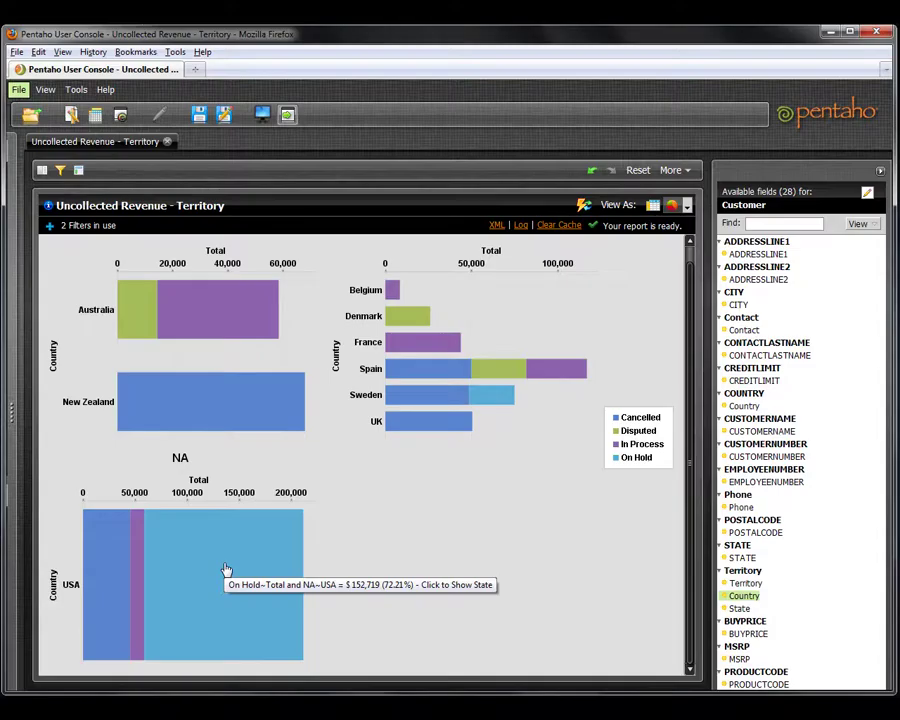
Drill the USA On Hold revenue bar down by State to CA, MA and NJ.
left_click(391, 489)
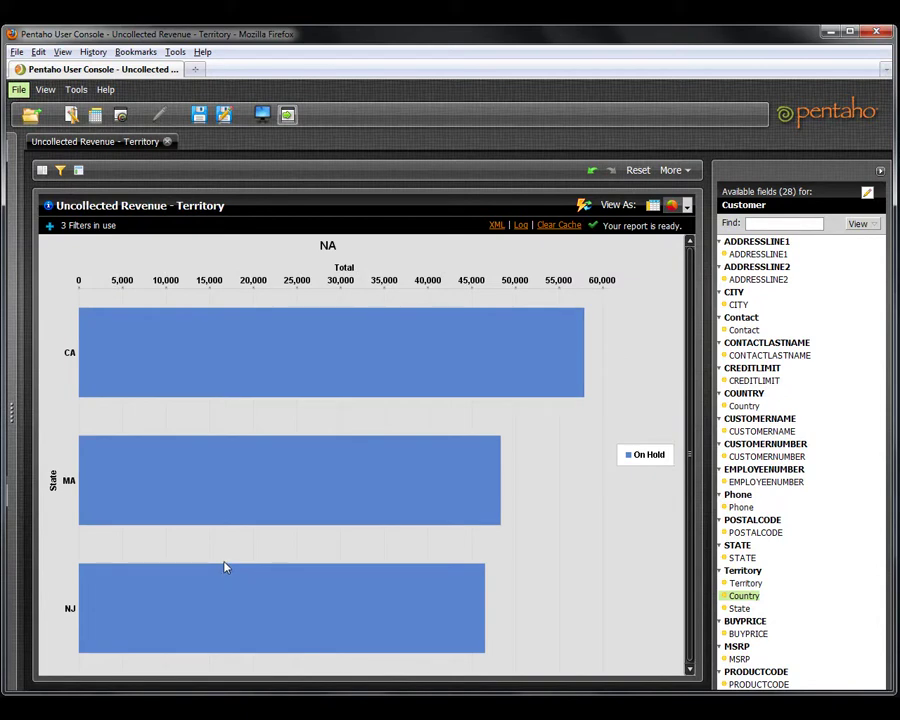
Show the CA, MA and NJ breakdown as a table and open the order rows behind CA.
left_click(652, 207)
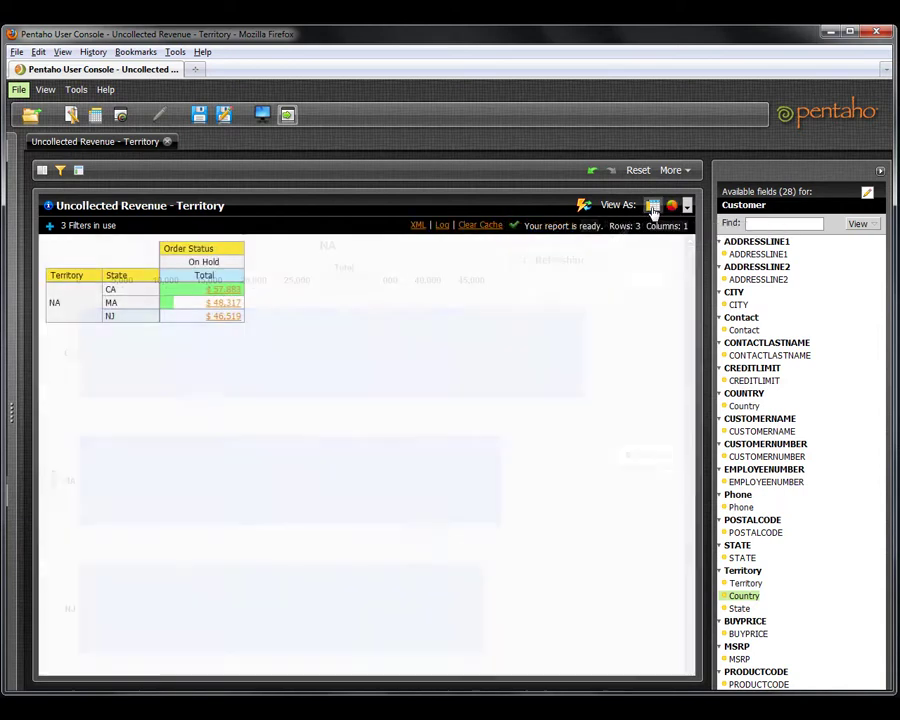
left_click(237, 290)
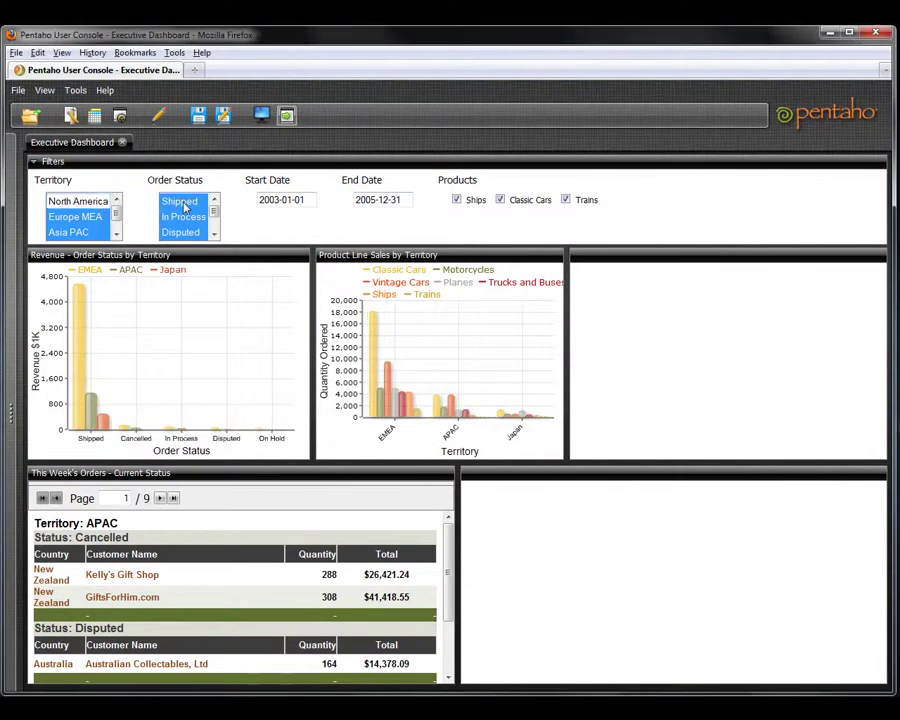
Drop Shipped from the Order Status filter and place Uncollected Revenue - Territory in the KPI panel.
left_click(183, 206, "ctrl")
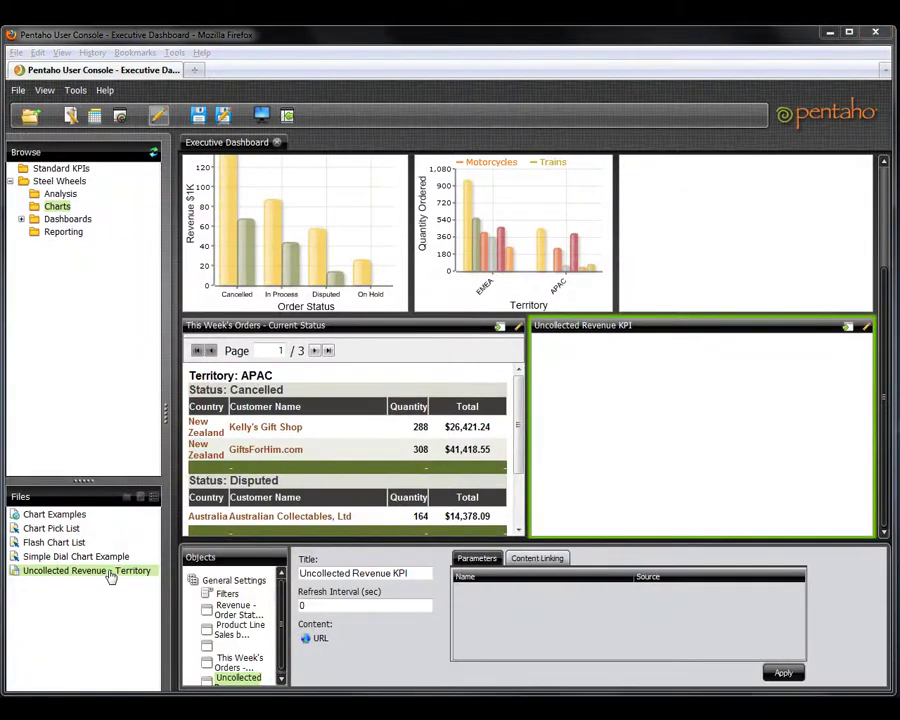
left_click_drag(150, 570, 691, 466)
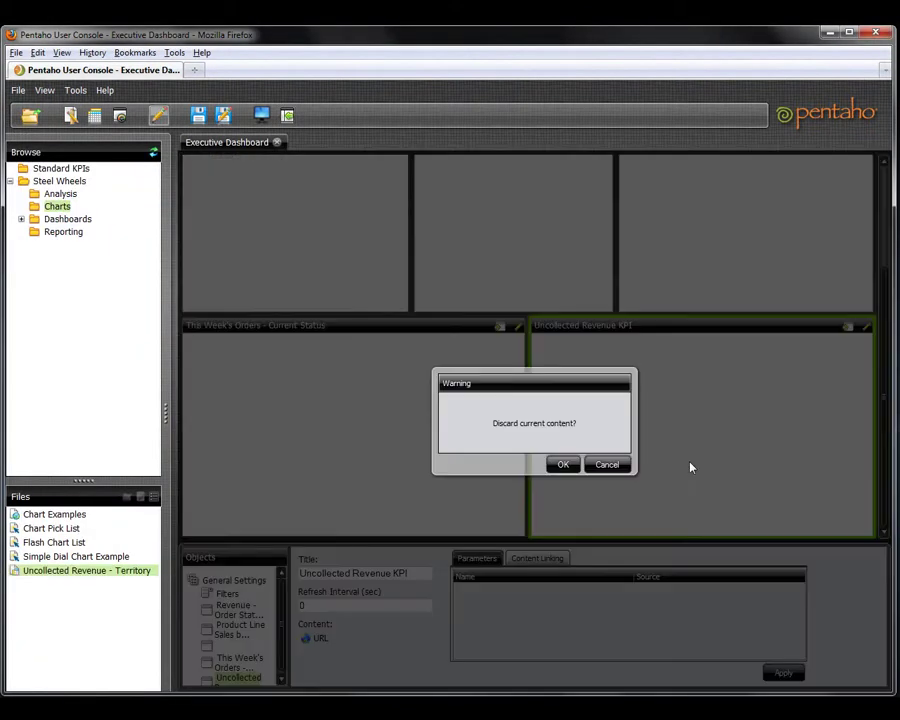
left_click(558, 465)
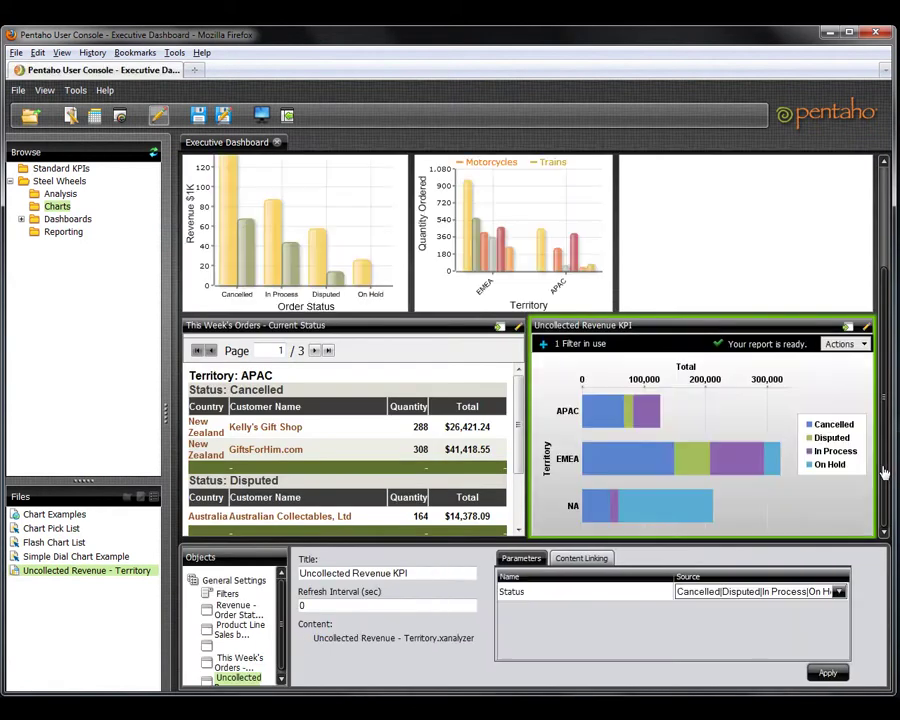
left_click_drag(884, 474, 888, 395)
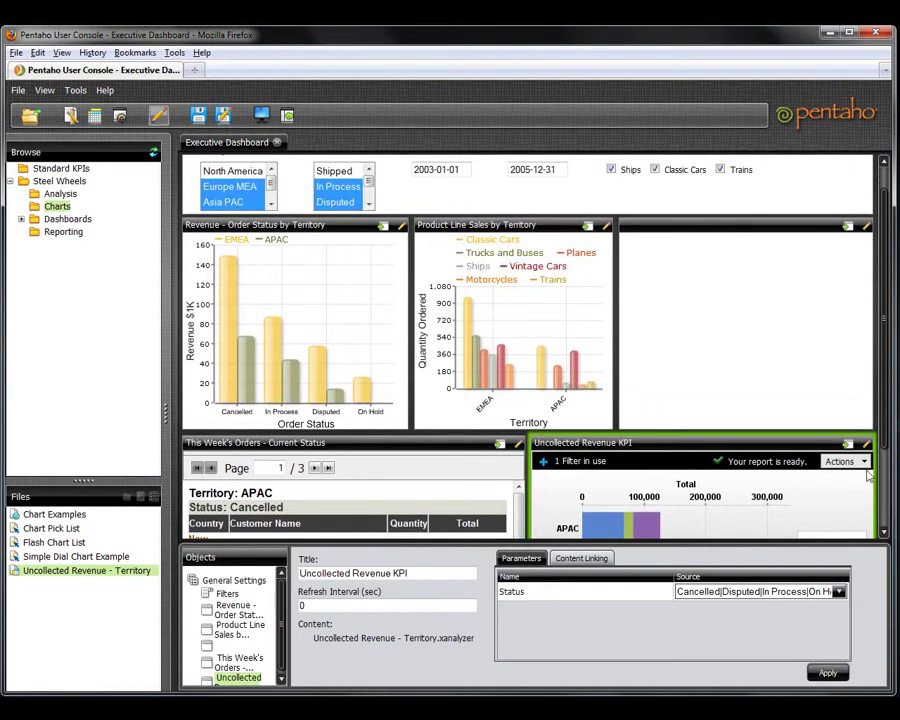
Link the KPI panel's Status parameter to the Order Status filter.
left_click(837, 593)
left_click(837, 593)
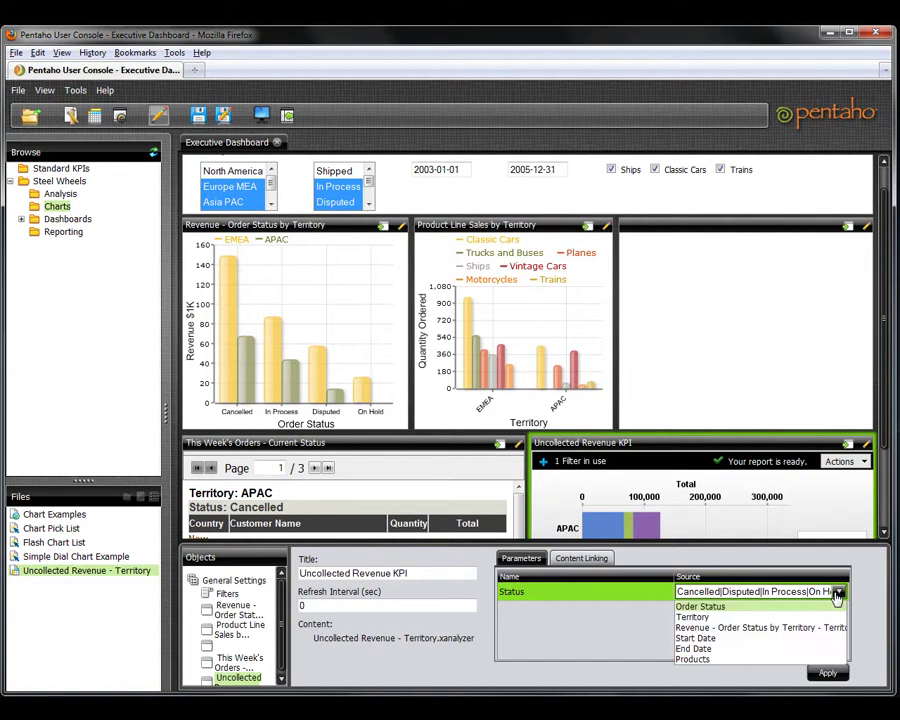
left_click(825, 607)
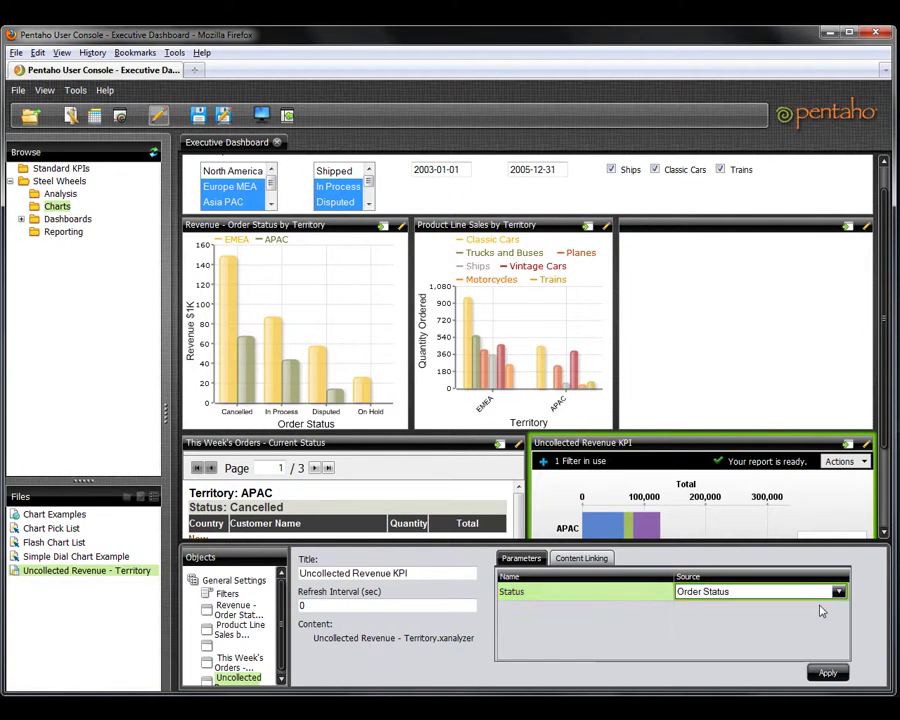
left_click(826, 673)
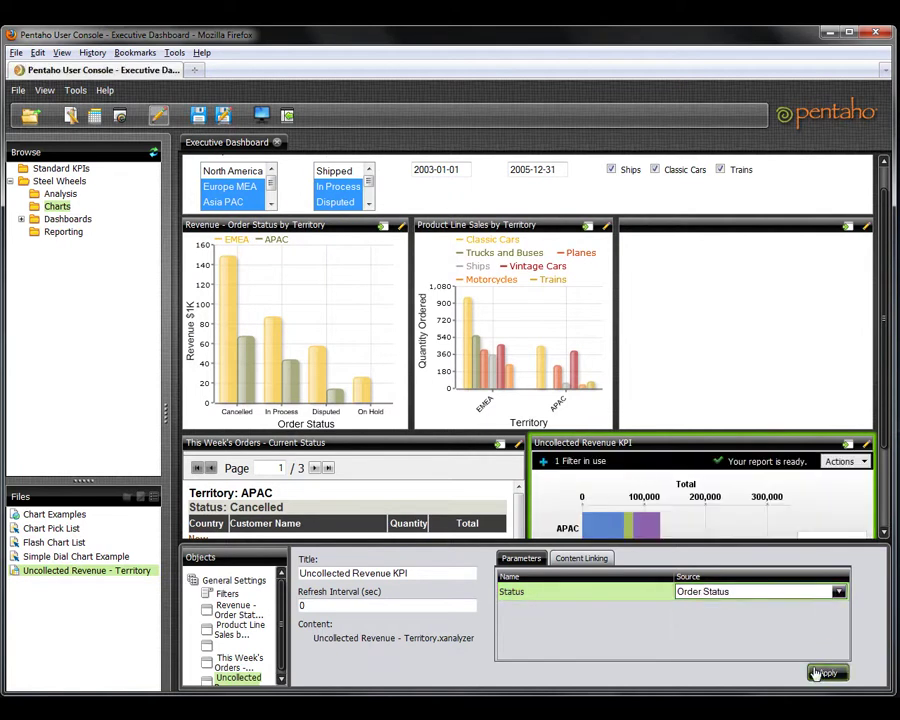
Put the Sales by State map from Standard KPIs into the empty top-right panel.
left_click(76, 170)
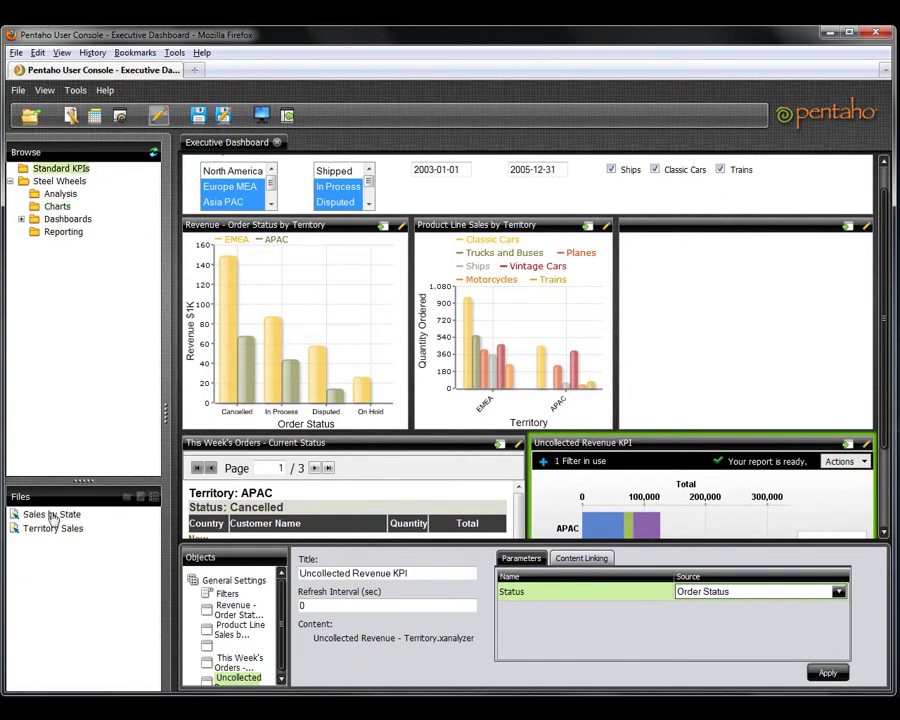
left_click_drag(53, 515, 717, 354)
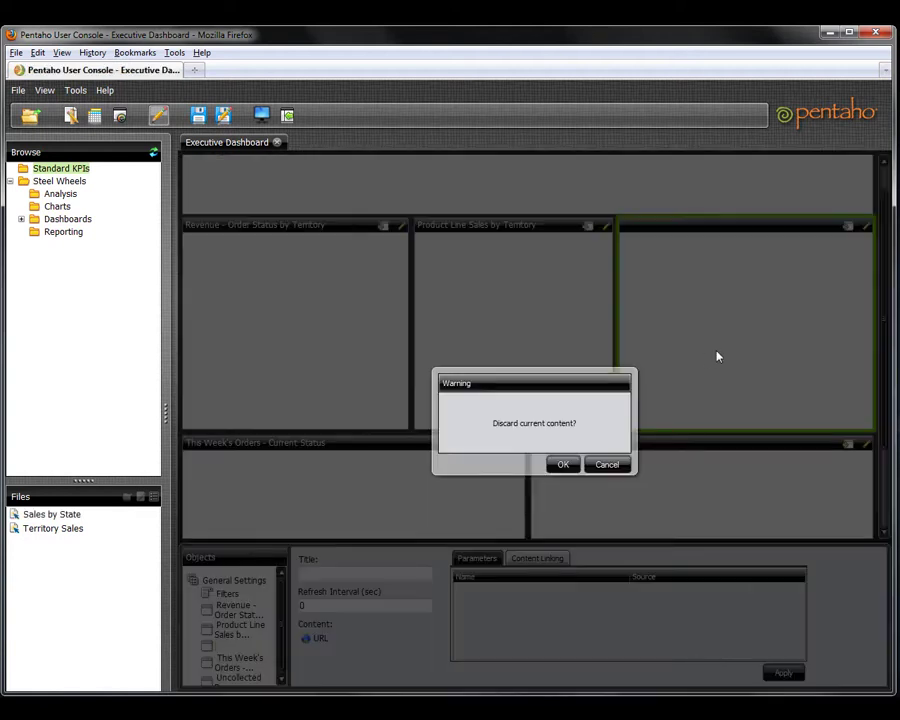
left_click(565, 465)
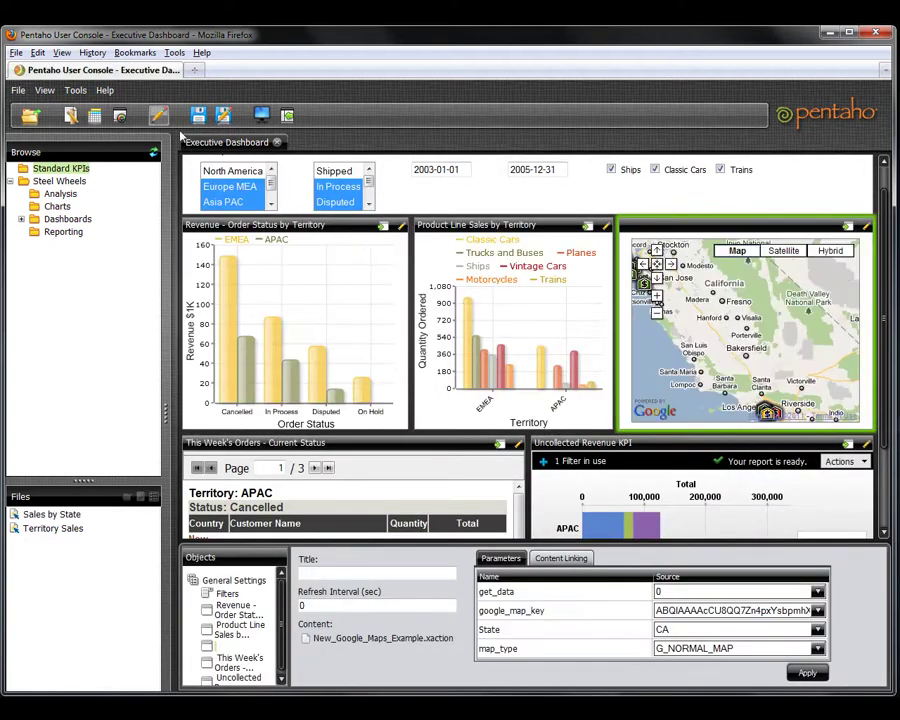
Exit edit mode, show a San Jose dealer's map details, and filter the dashboard to On Hold.
left_click(163, 118)
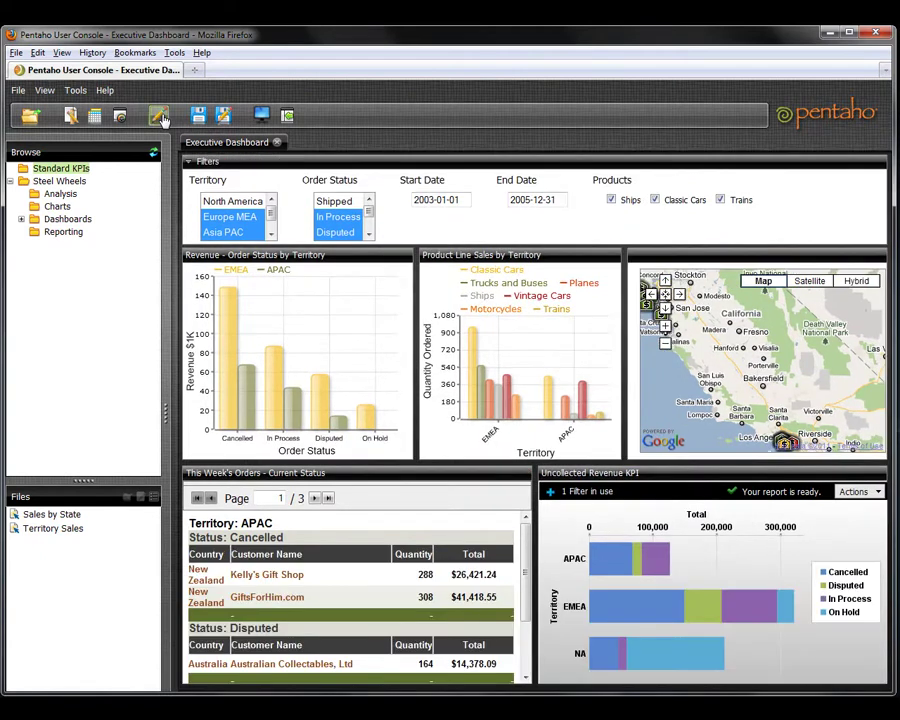
left_click(287, 116)
left_click_drag(697, 325, 718, 380)
left_click(717, 377)
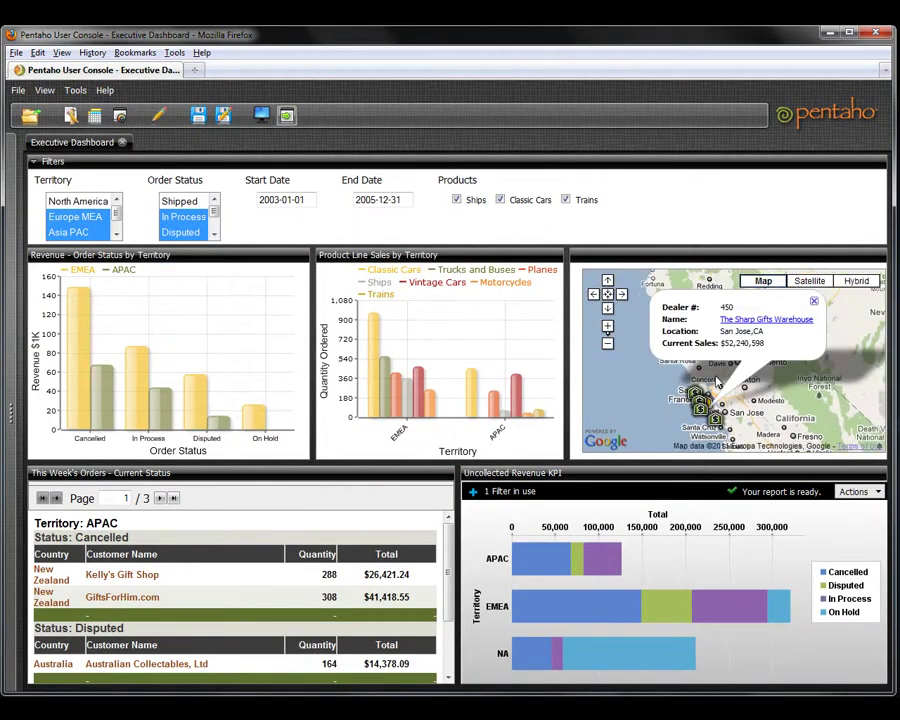
left_click(213, 233)
left_click(190, 233)
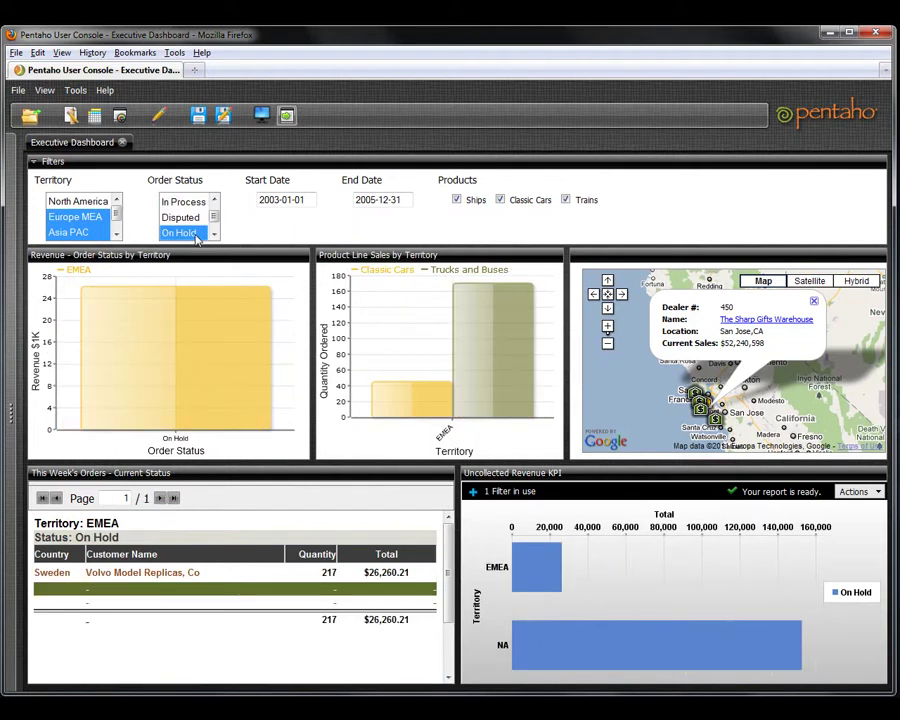